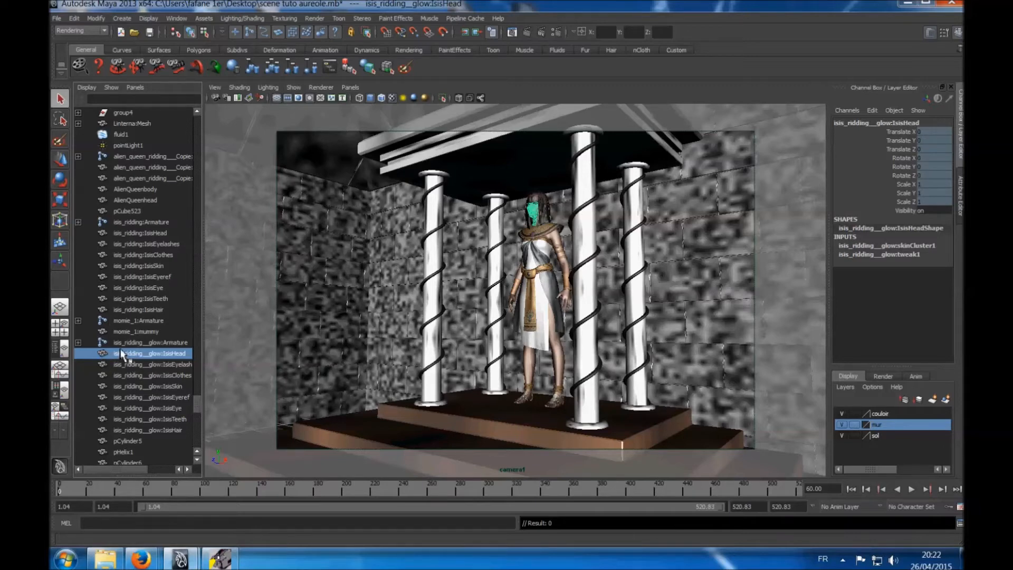
Show the Special Effects attributes of the isis_ridding__glow:IsisHead material and widen the object list so full names fit.
scroll(133, 352, "up", 10)
scroll(132, 348, "down", 10)
left_click(931, 33)
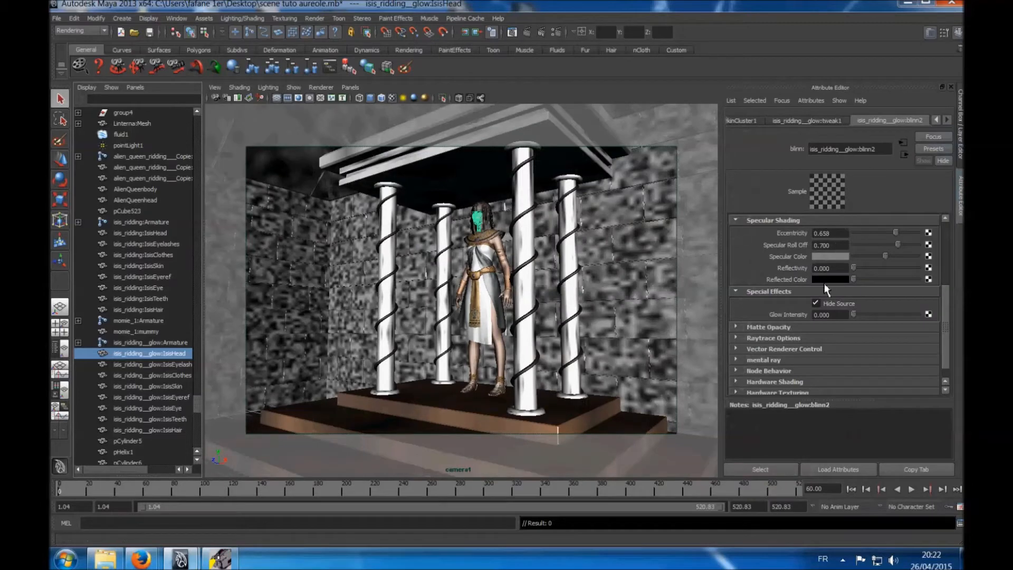
scroll(824, 288, "down", 1)
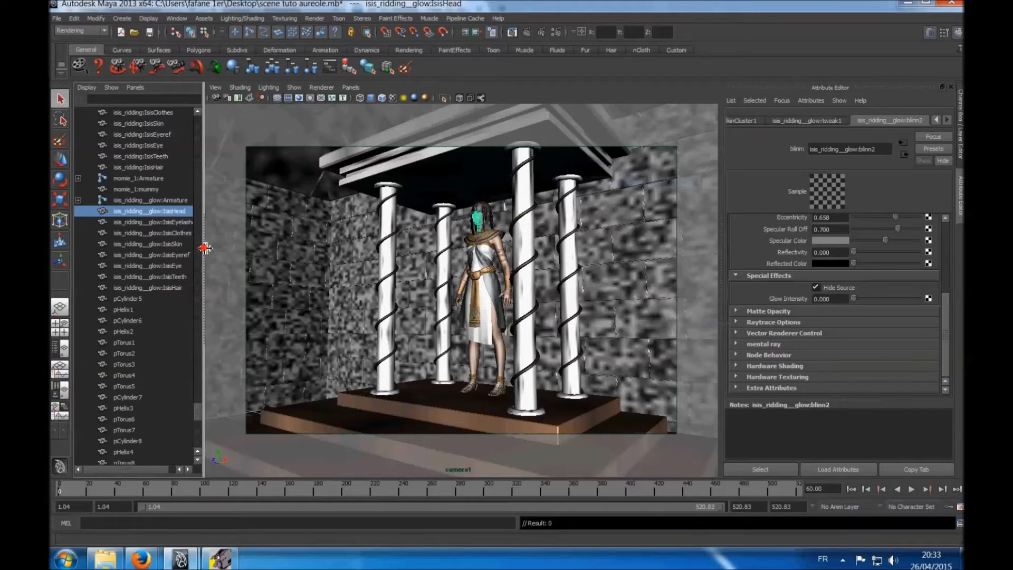
left_click_drag(203, 246, 223, 248)
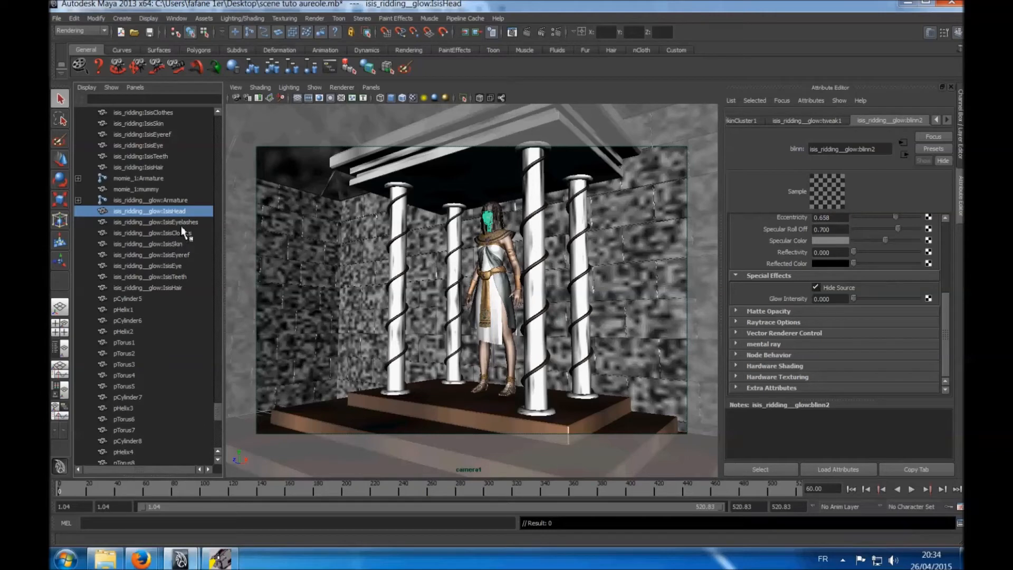
Examine the material glow settings of each isis_ridding__glow mesh in turn, from IsisHead and IsisEyelashes through to IsisHair.
left_click(185, 222)
left_click(184, 211)
left_click(175, 222)
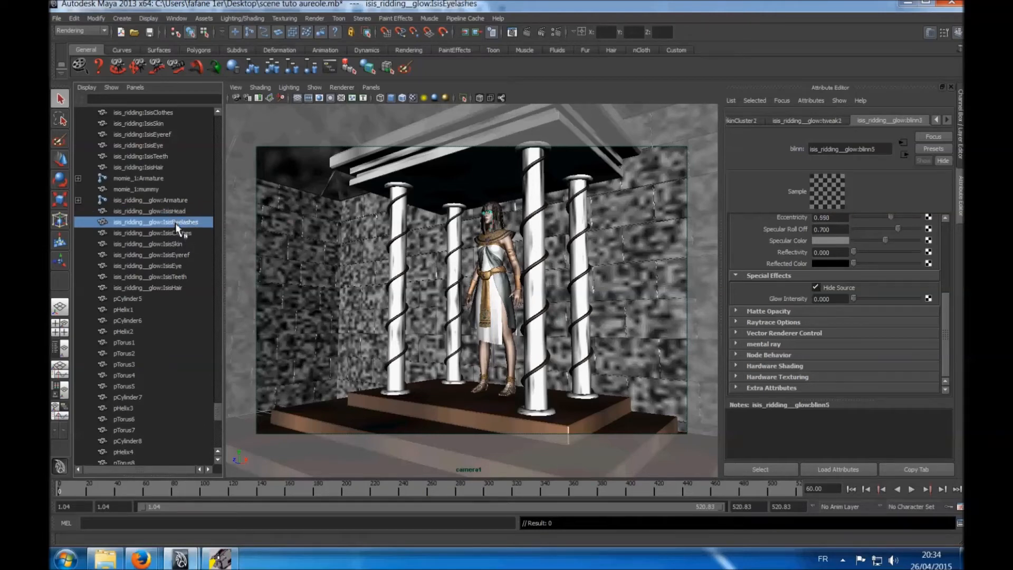
left_click(172, 233)
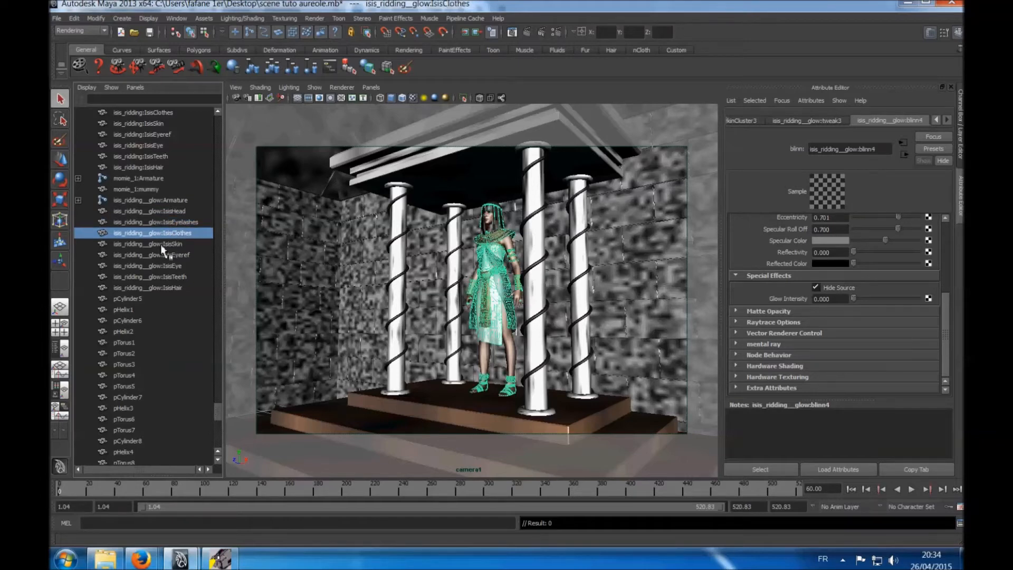
left_click(172, 244)
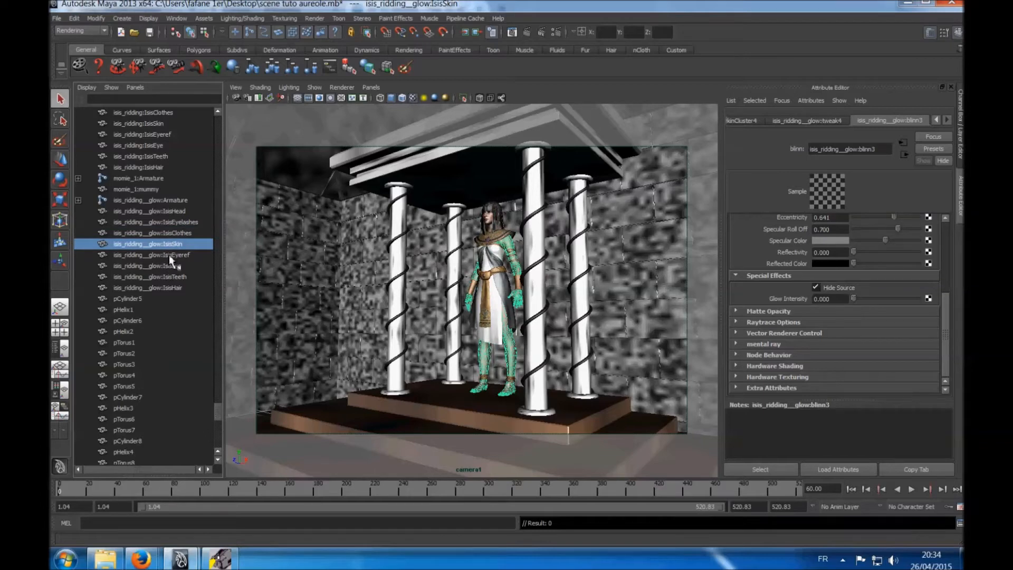
left_click(169, 255)
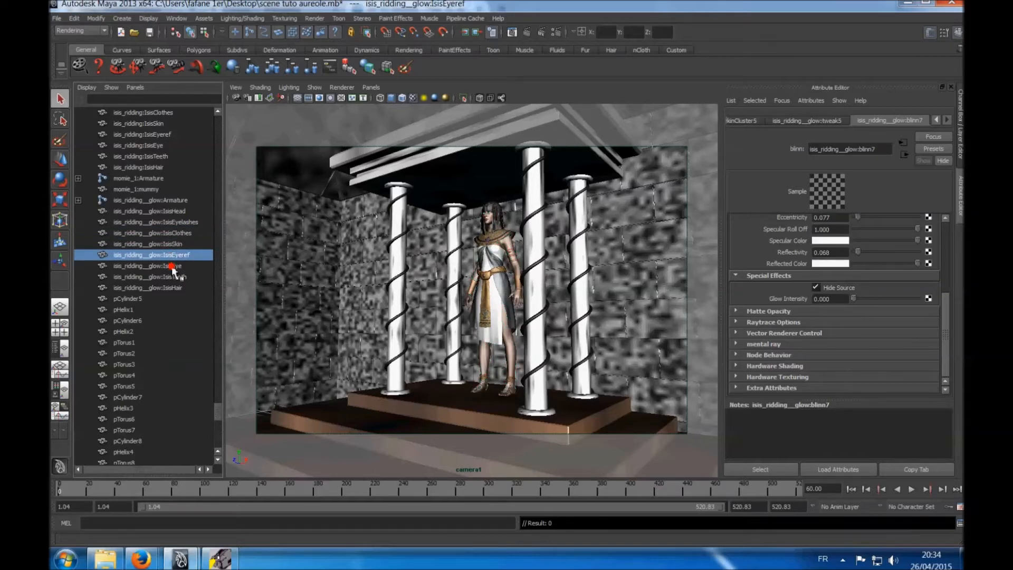
left_click(172, 266)
left_click(172, 277)
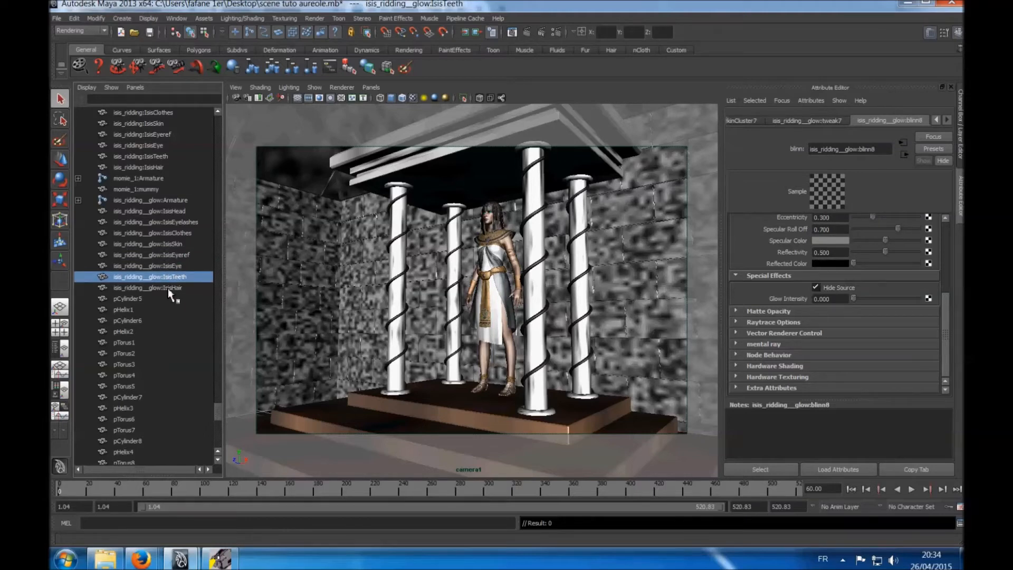
left_click(169, 288)
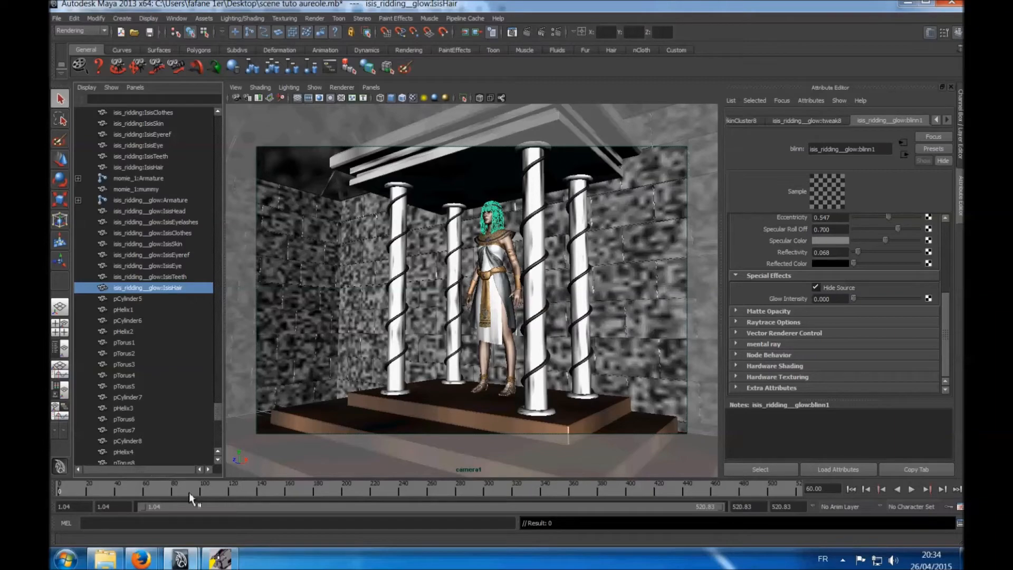
Switch to Firefox and look through TF3DM's list of all 3D models, including its file format filters and trending models.
mouse_move(145, 563)
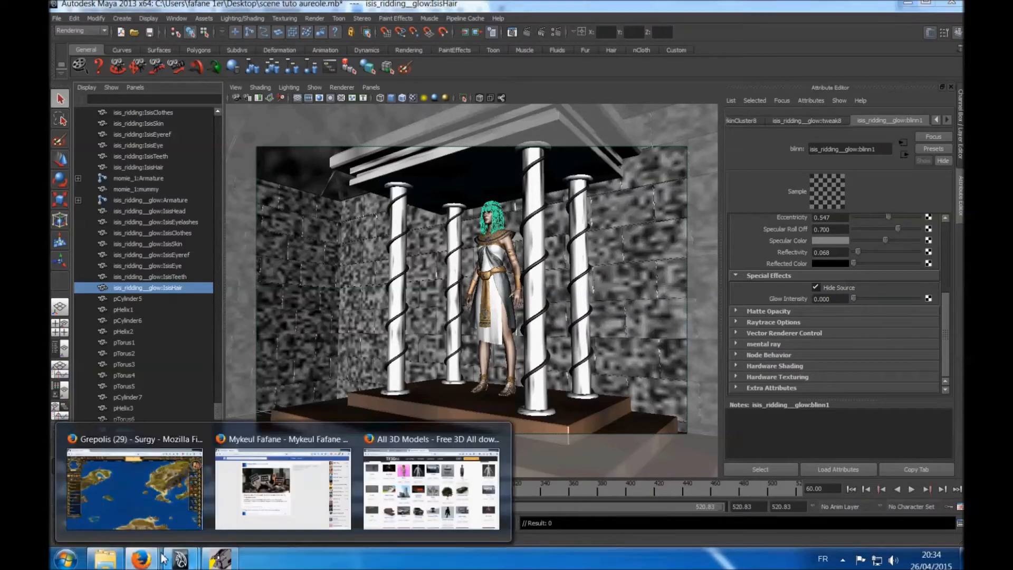
left_click(402, 505)
scroll(208, 209, "up", 5)
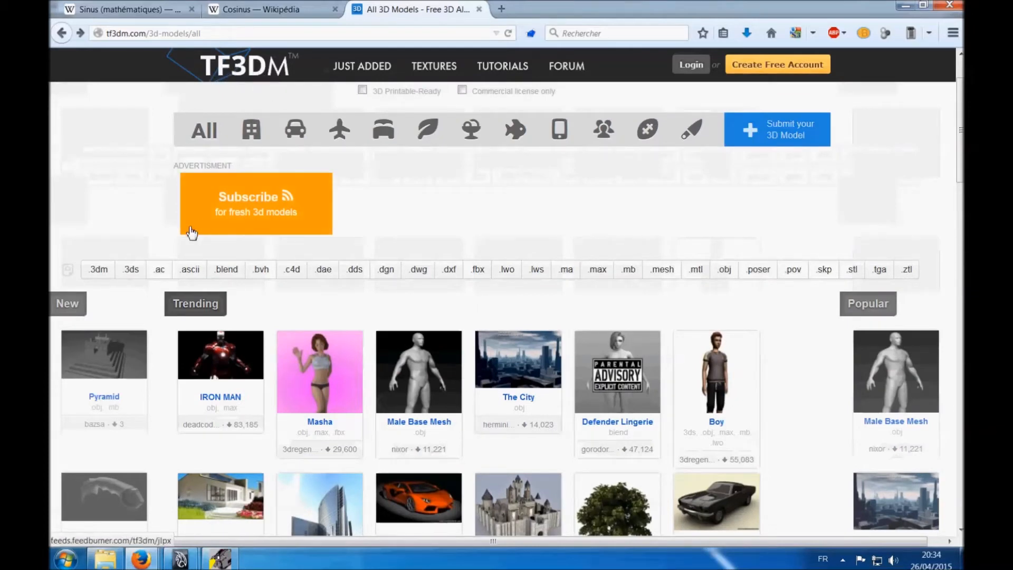
scroll(180, 224, "up", 2)
scroll(159, 235, "down", 5)
scroll(158, 233, "up", 6)
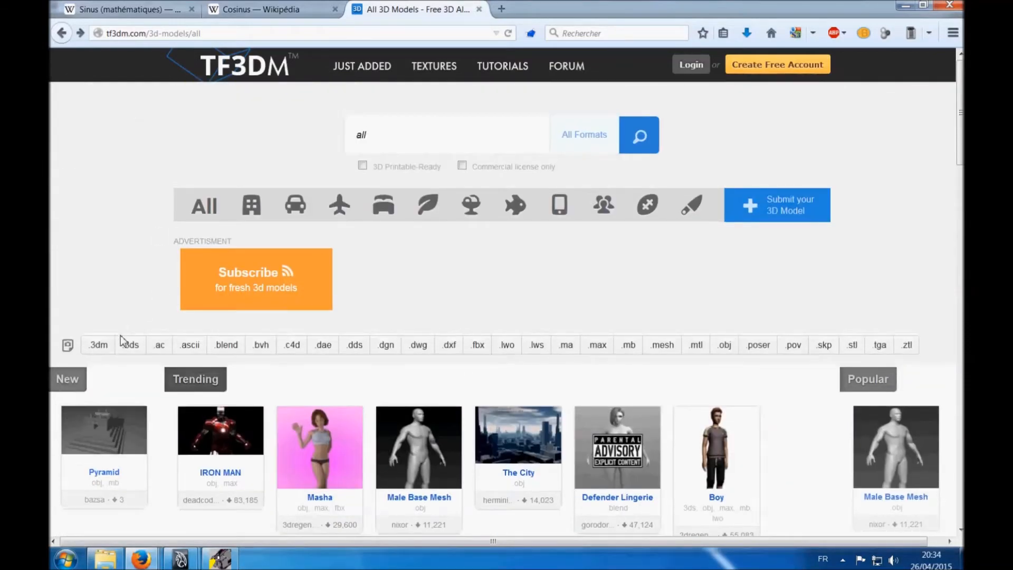
scroll(122, 334, "down", 5)
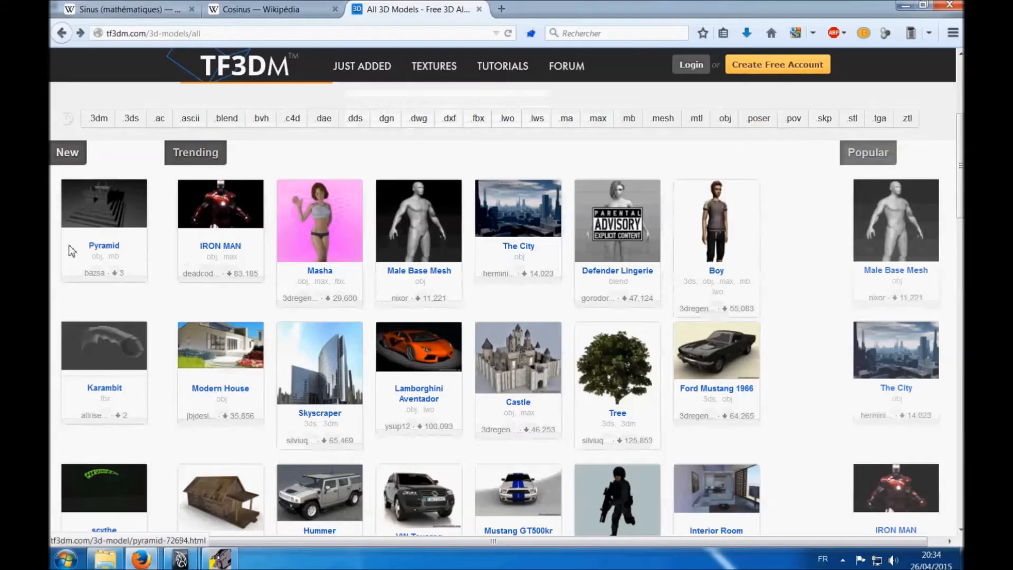
scroll(316, 211, "up", 5)
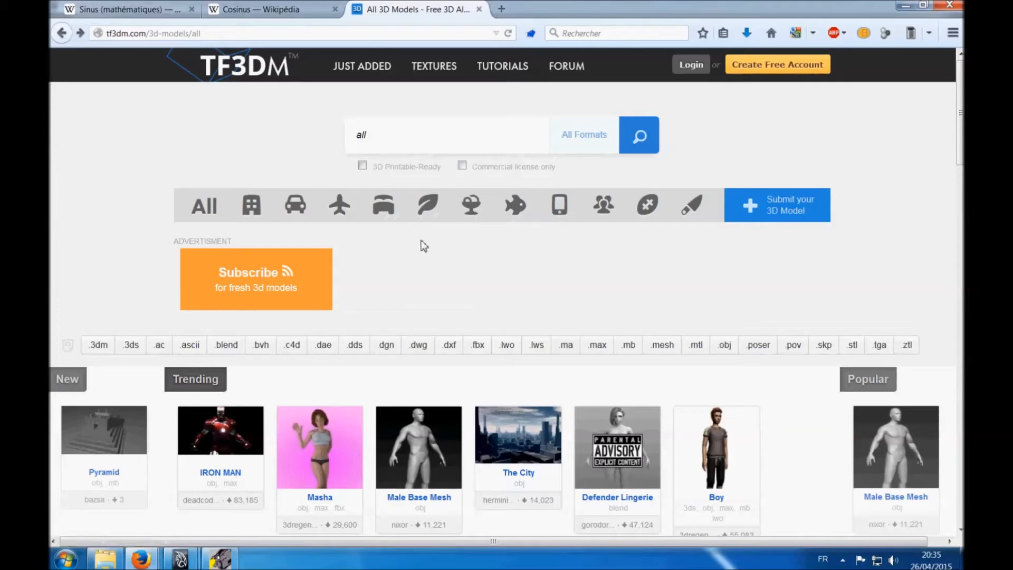
scroll(399, 252, "down", 3)
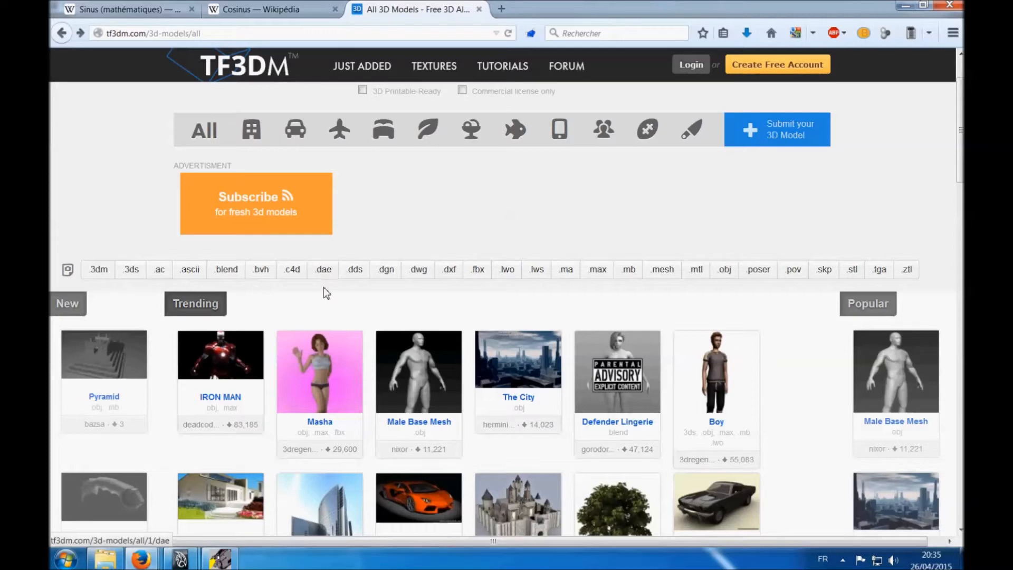
mouse_move(304, 370)
scroll(726, 275, "down", 3)
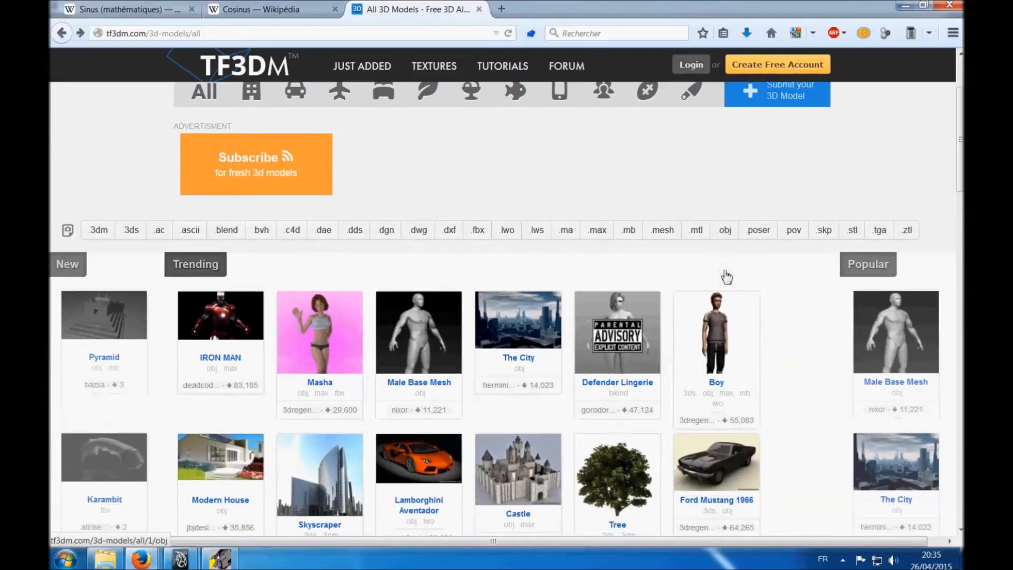
scroll(728, 222, "up", 3)
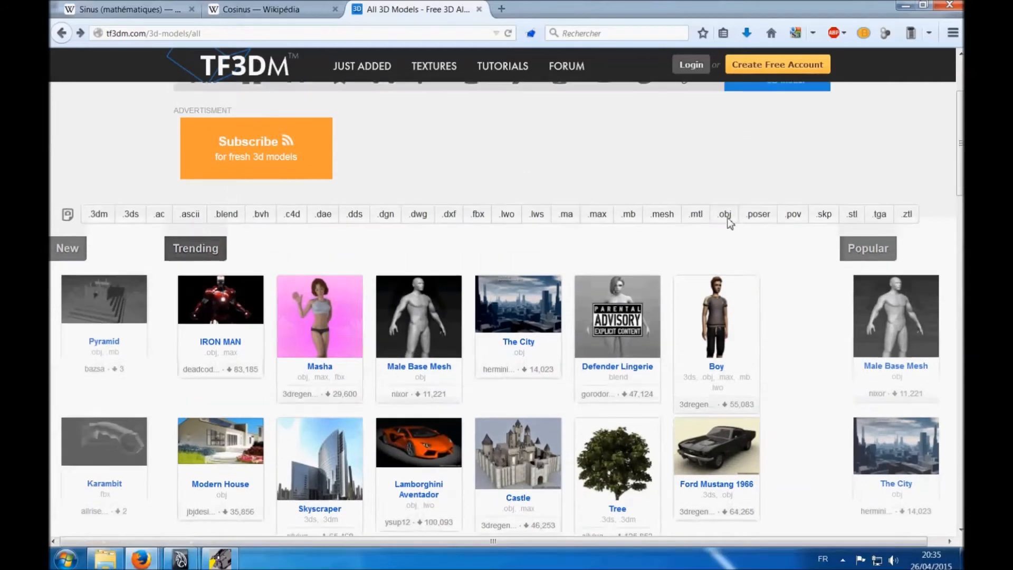
Close the TF3DM, Cosinus and Sinus browser tabs, viewing the Cosinus article before closing it.
left_click(480, 10)
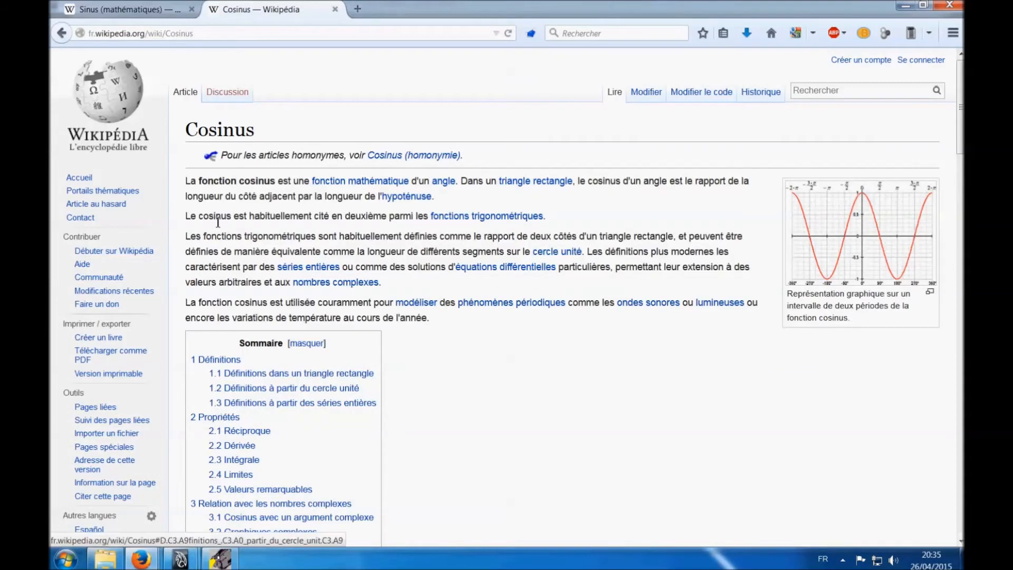
scroll(218, 222, "down", 5)
scroll(227, 235, "up", 5)
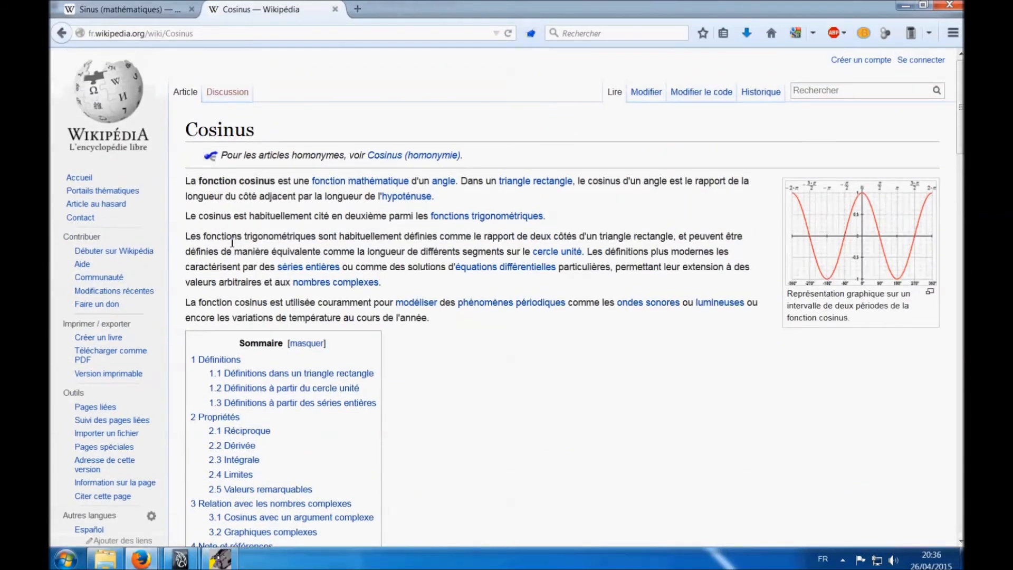
scroll(475, 222, "down", 1)
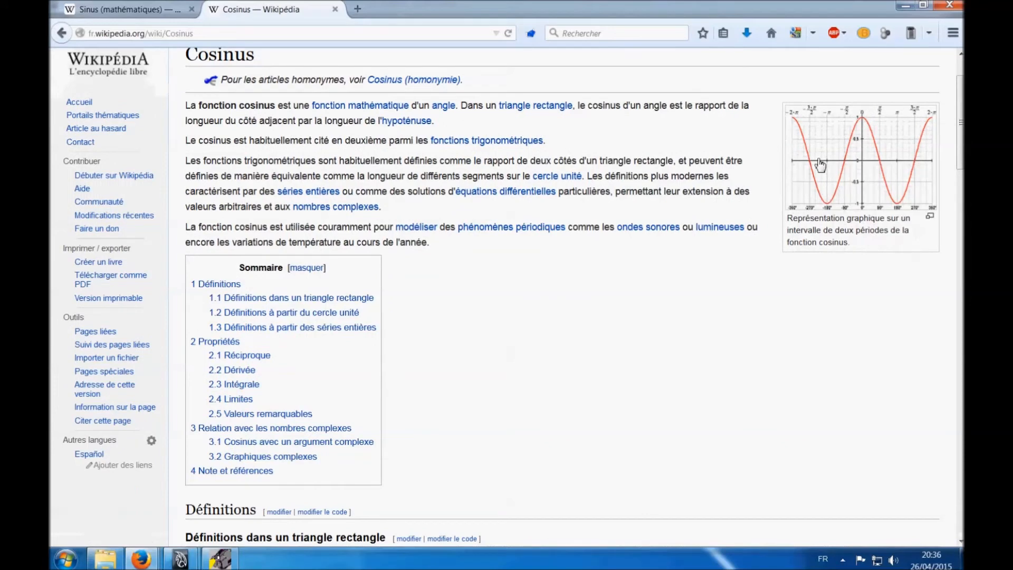
scroll(339, 337, "down", 2)
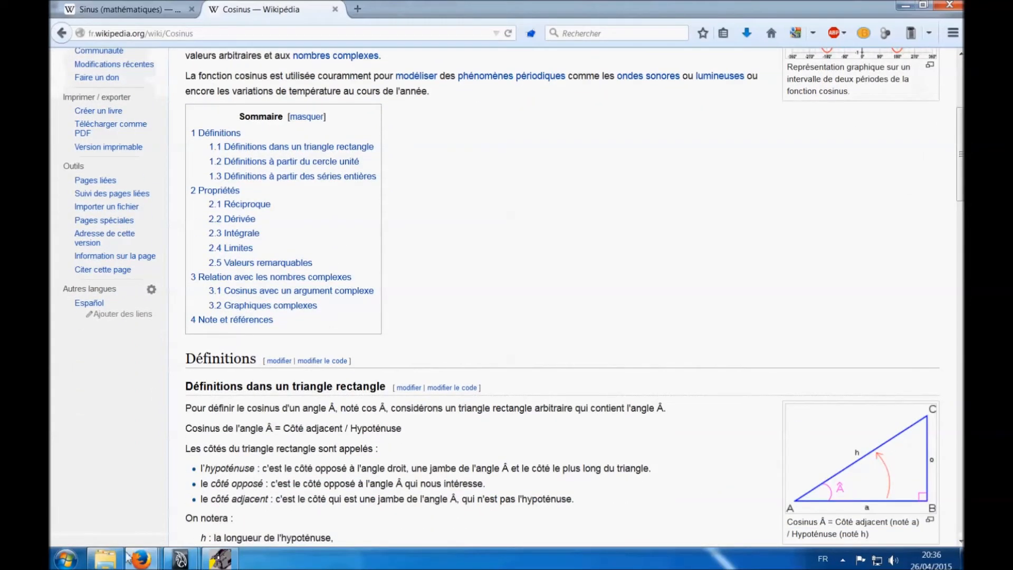
left_click(334, 9)
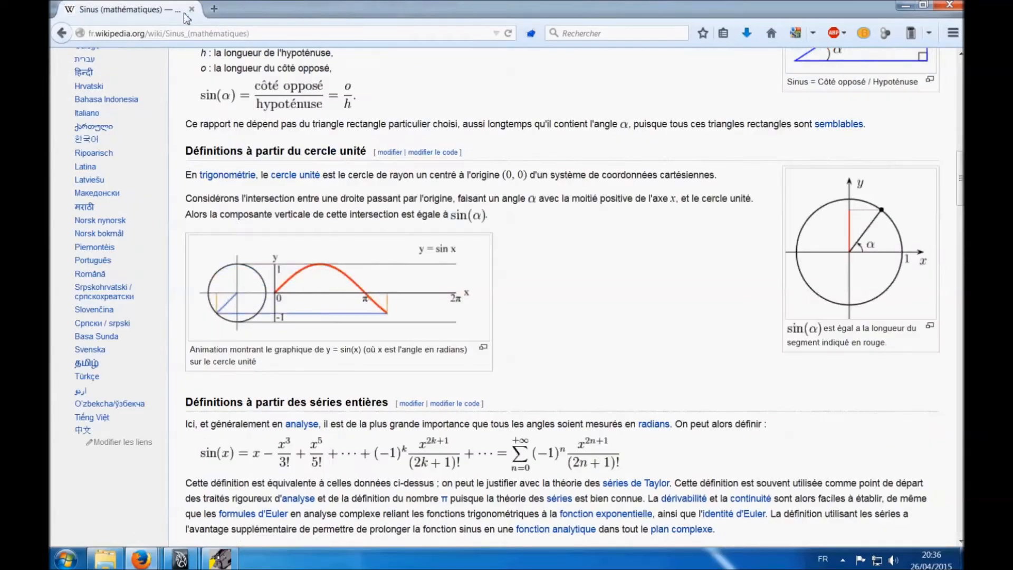
left_click(192, 9)
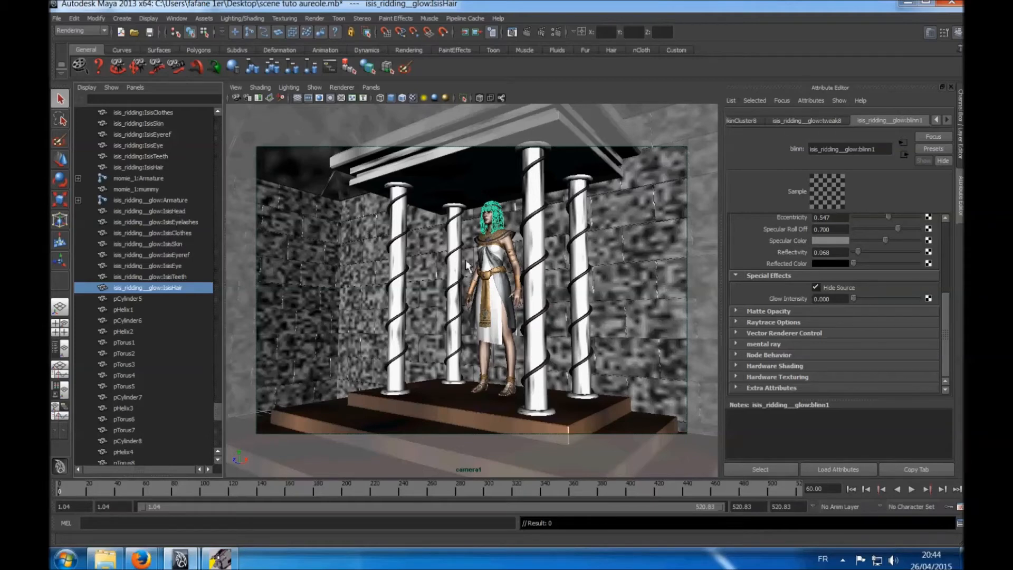
Start a new expression for the isis_ridding__glow:IsisHead material's Glow Intensity and copy isis_ridding__glow:blinn2.glowIntensity into its body.
left_click(156, 212)
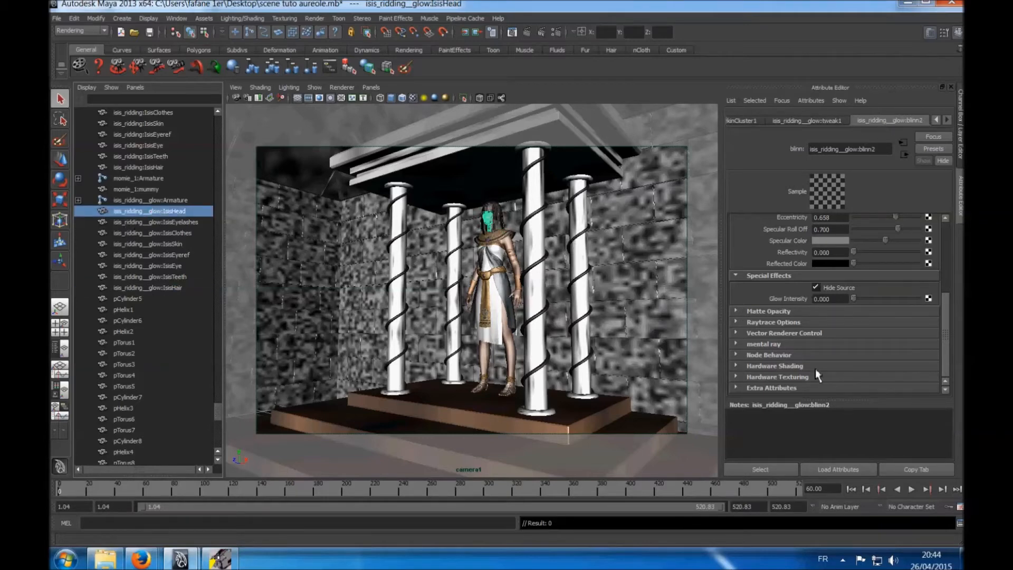
right_click(839, 298)
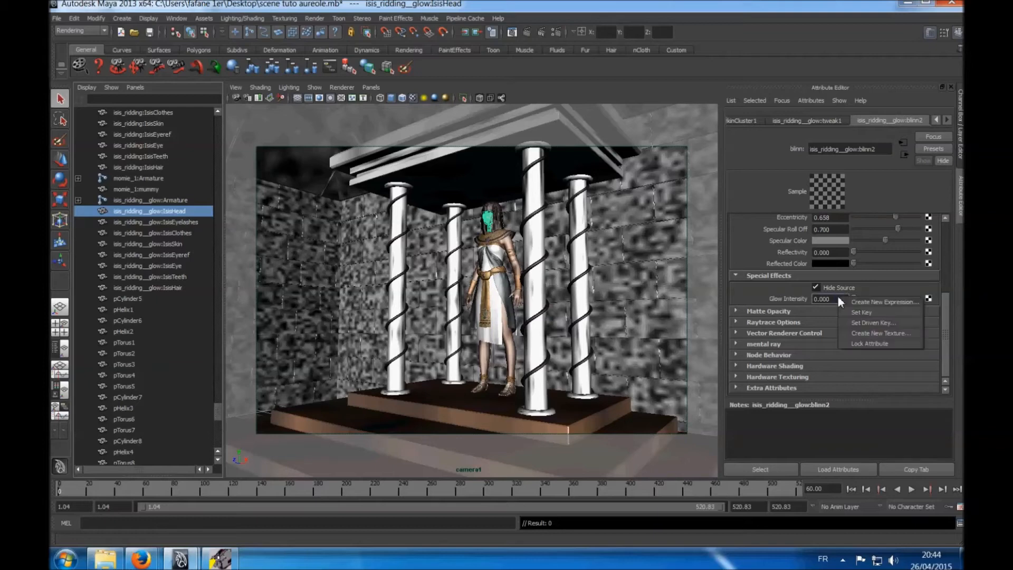
right_click(860, 304)
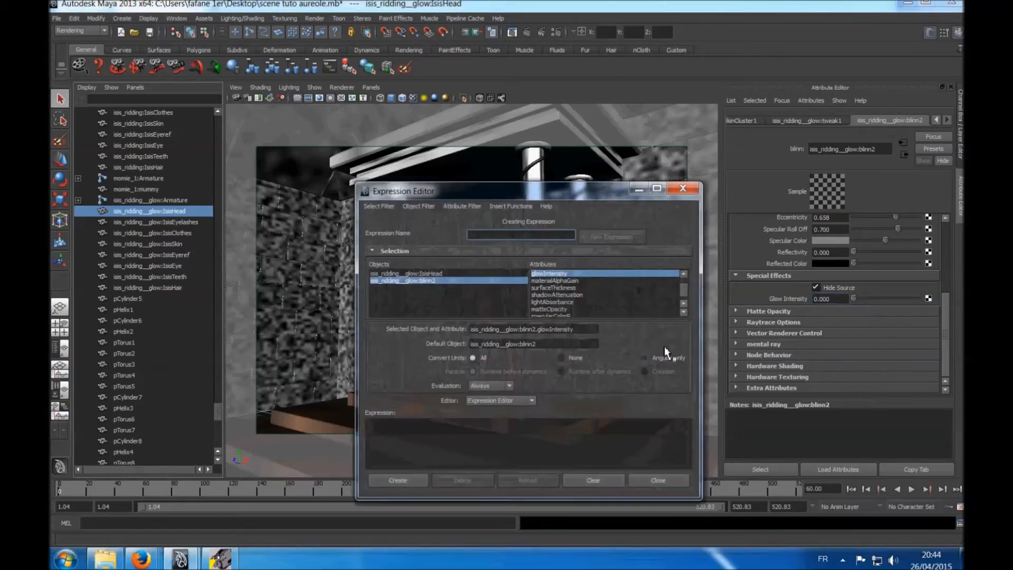
left_click(399, 429)
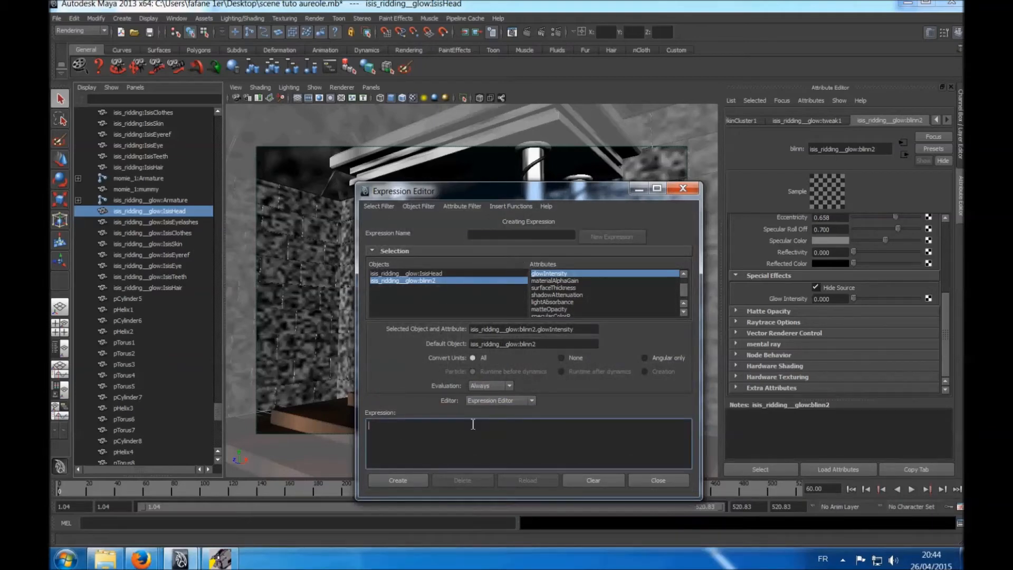
left_click_drag(578, 330, 449, 331)
key("ctrl+c")
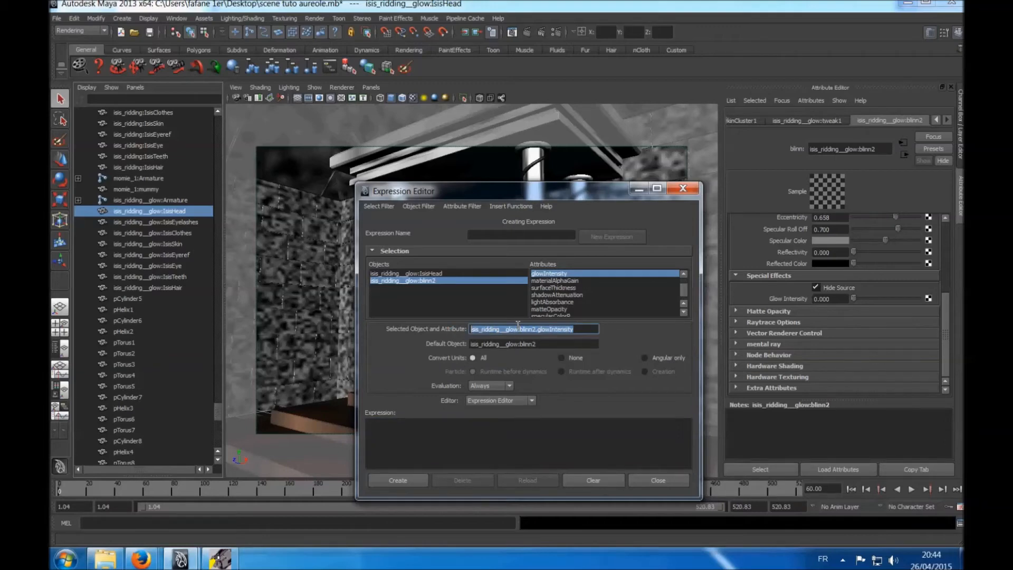
left_click(410, 439)
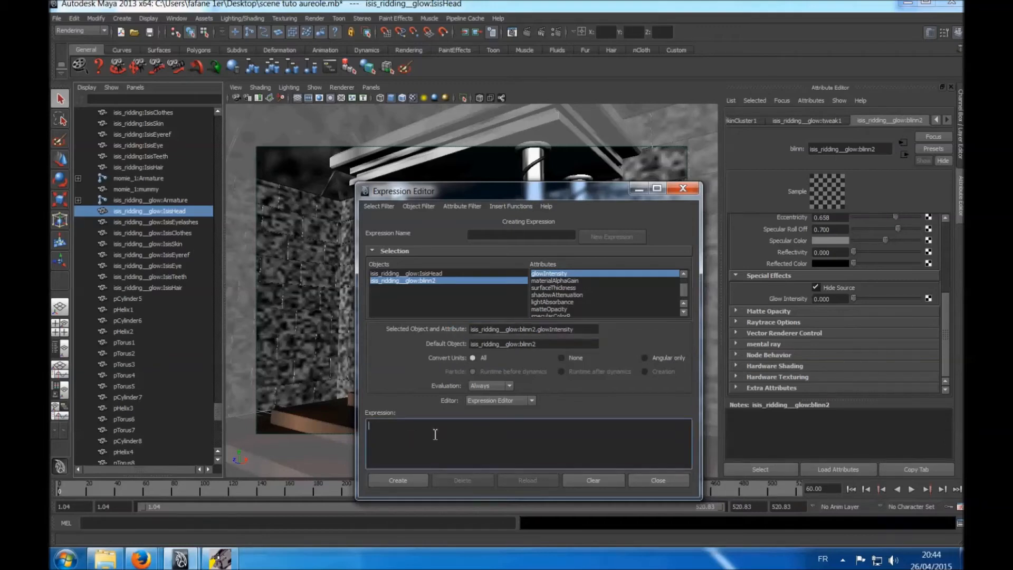
key("ctrl+v")
Complete the blinn2.glowIntensity expression with = rand(0,0.6); create it and close the Expression Editor.
type("= rand")
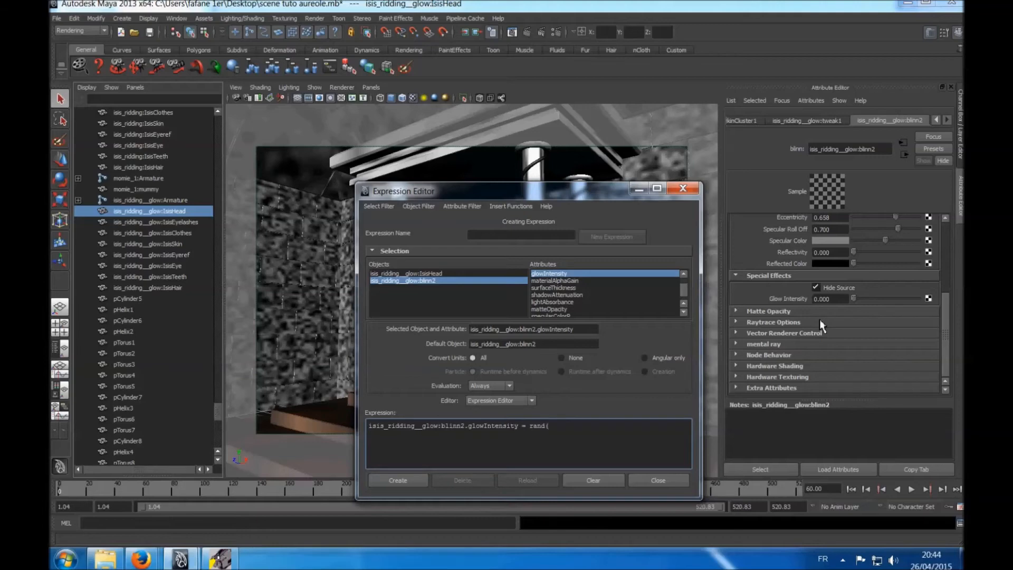
type("0,0.6)")
left_click(399, 481)
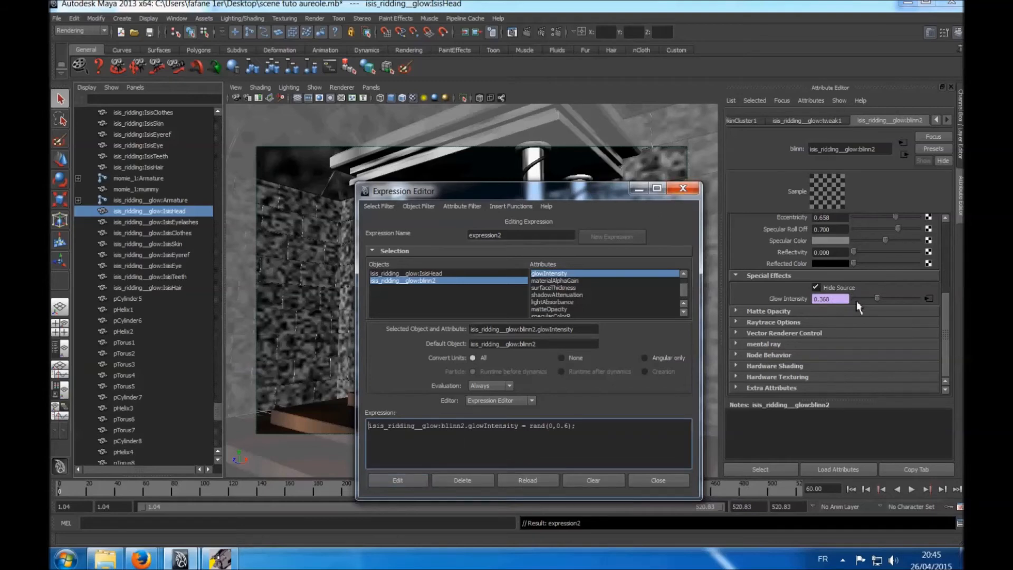
left_click(682, 189)
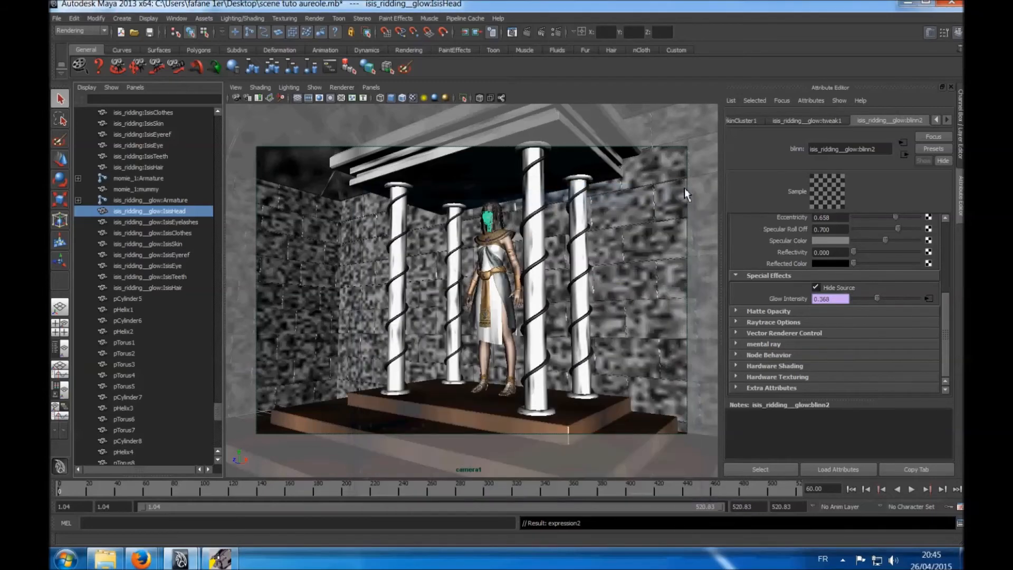
Start a new expression for the isis_ridding__glow:IsisClothes material's Glow Intensity and paste isis_ridding__glow:blinn2.glowIntensity into its body.
left_click(163, 233)
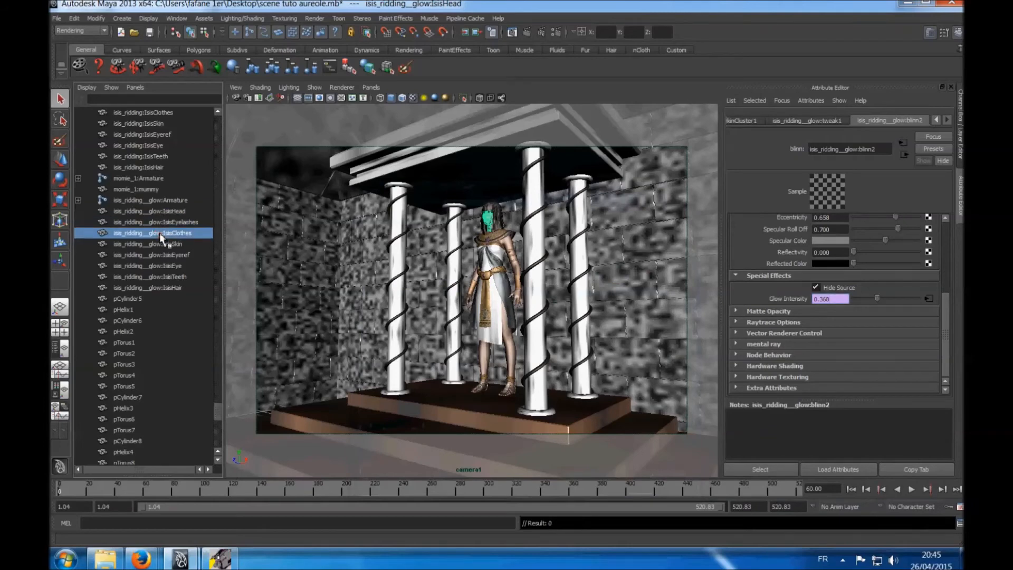
right_click(838, 299)
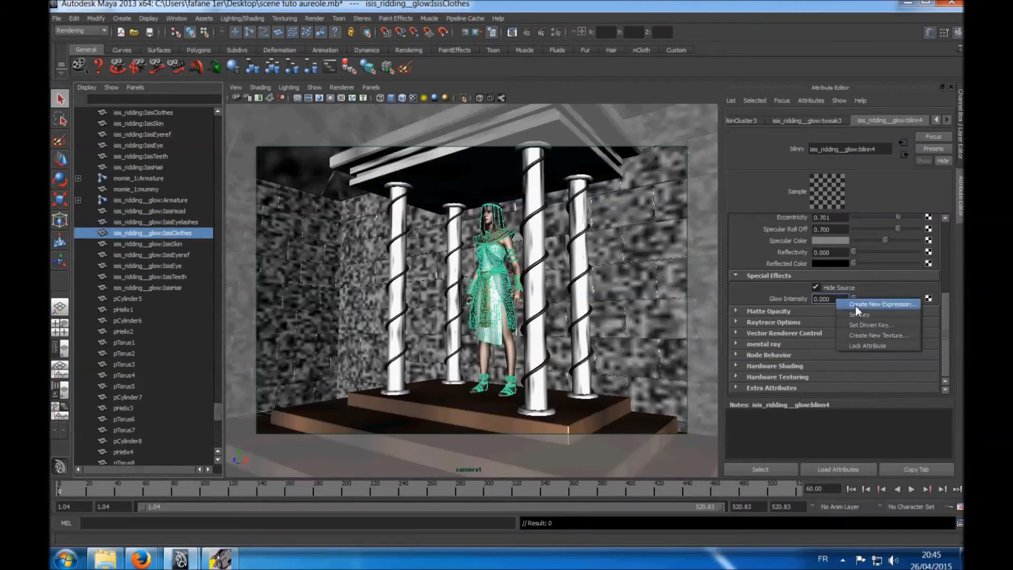
left_click(856, 304)
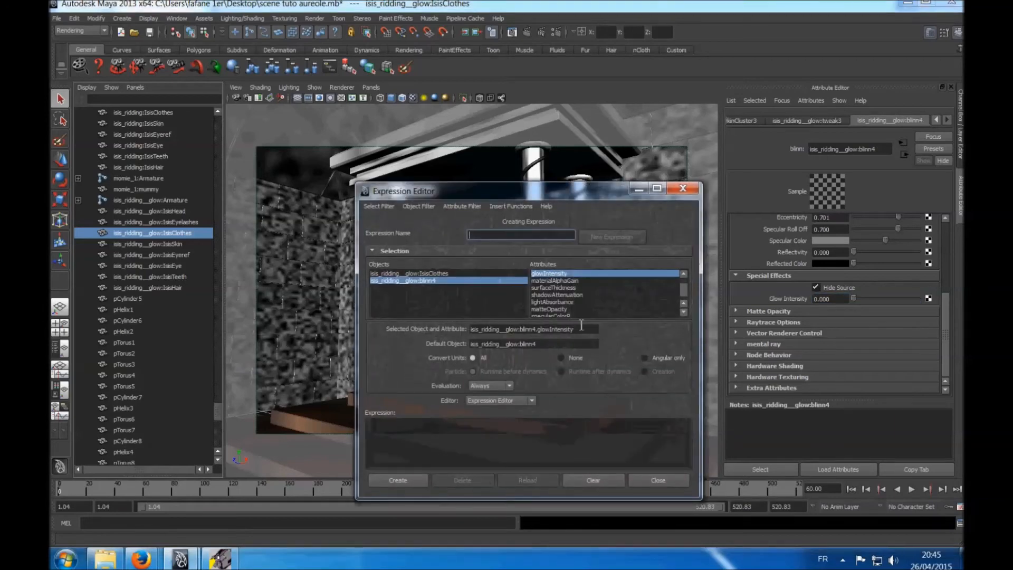
left_click_drag(583, 328, 422, 322)
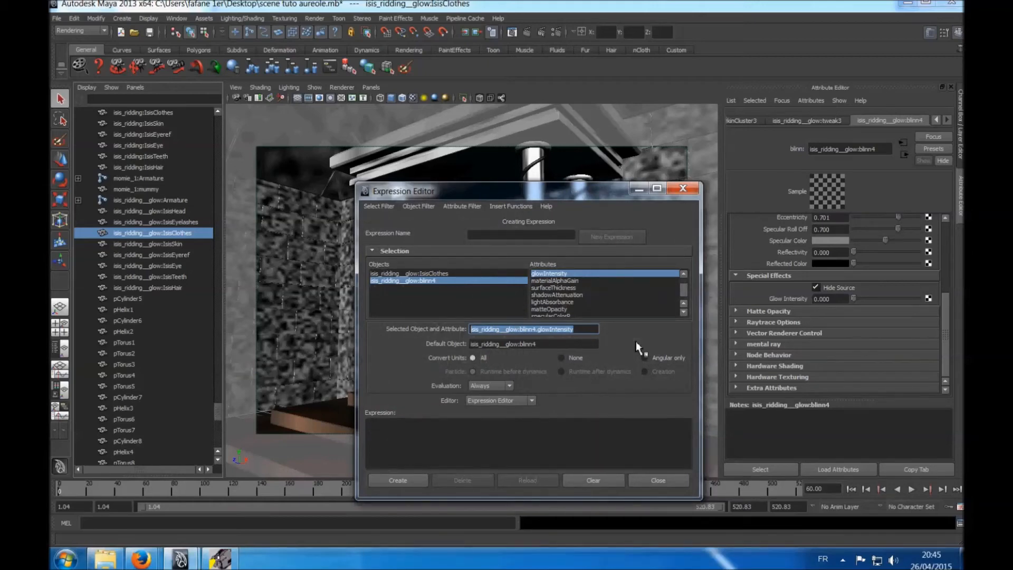
left_click(418, 435)
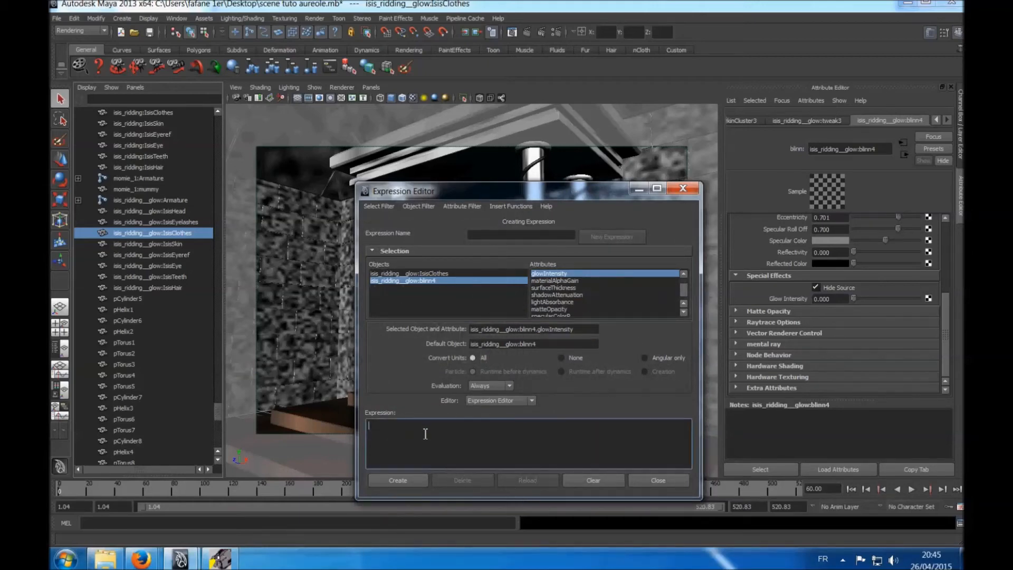
key("ctrl+v")
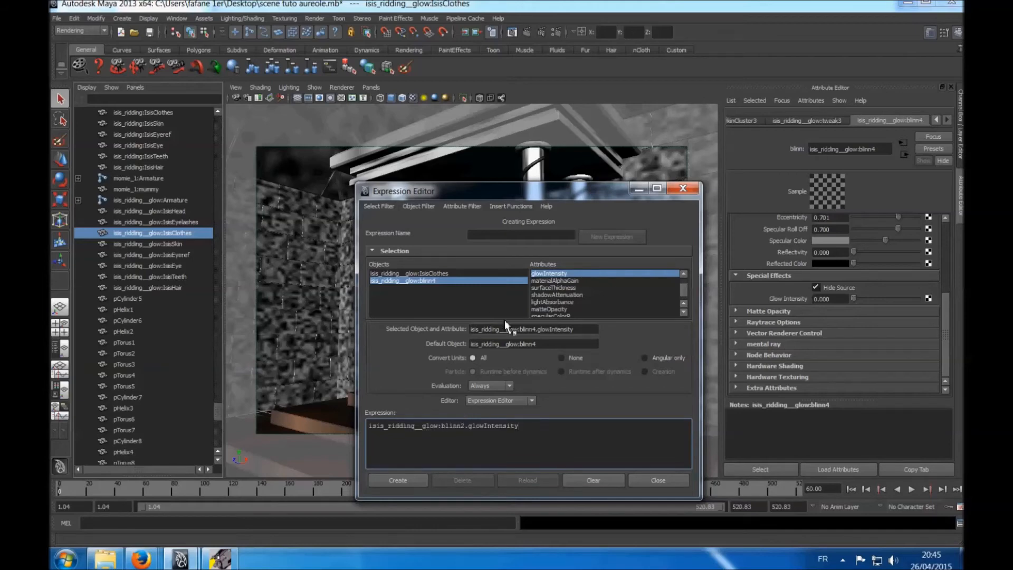
Rewrite the expression body as isis_ridding__glow:blinn4.glowIntensity = rand(0,0.6); for the clothes material.
left_click(463, 426)
left_click_drag(461, 425, 466, 426)
type("4")
type("rand(0,0.6);")
Copy the whole blinn4.glowIntensity expression line and close the Expression Editor without creating the expression.
left_click(578, 427)
left_click_drag(579, 427, 370, 426)
left_click(406, 426)
left_click_drag(578, 426, 402, 429)
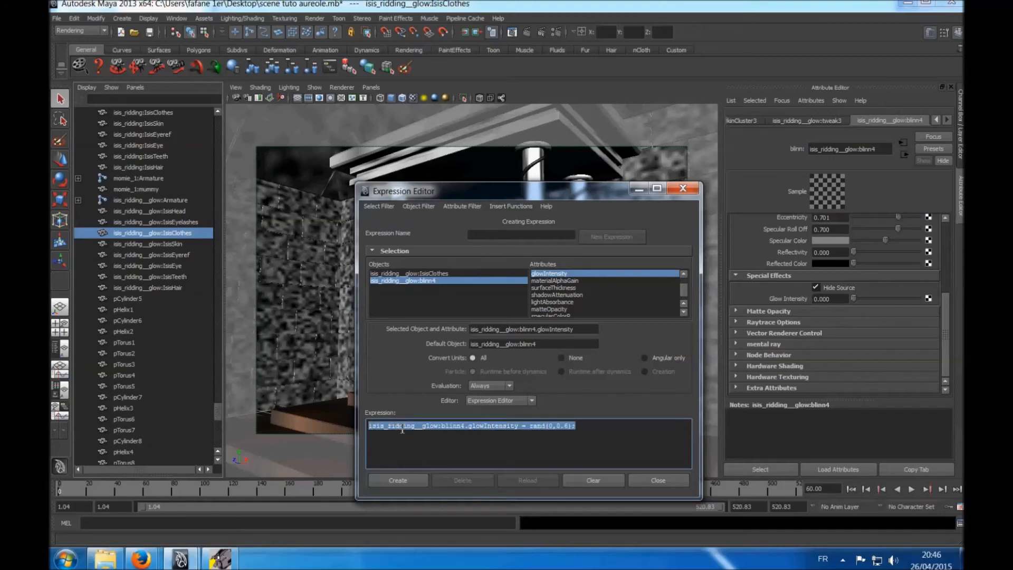
right_click(402, 429)
left_click(490, 437)
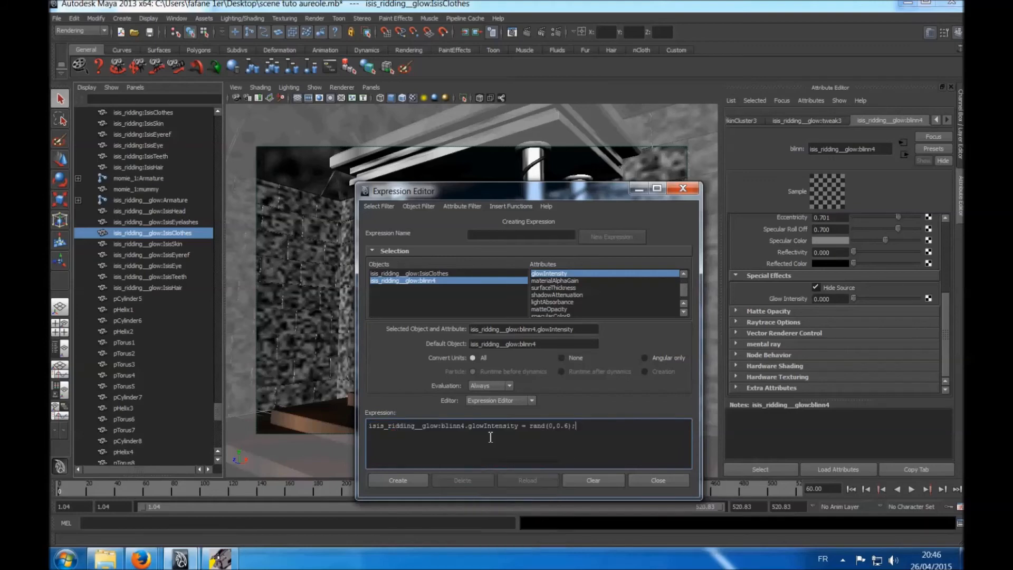
left_click_drag(578, 427, 369, 427)
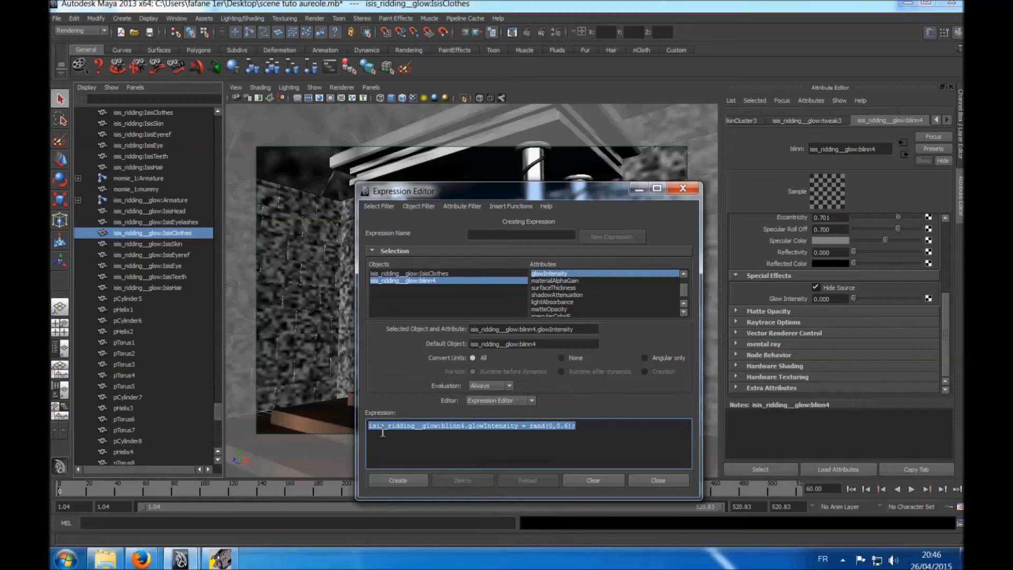
left_click(683, 188)
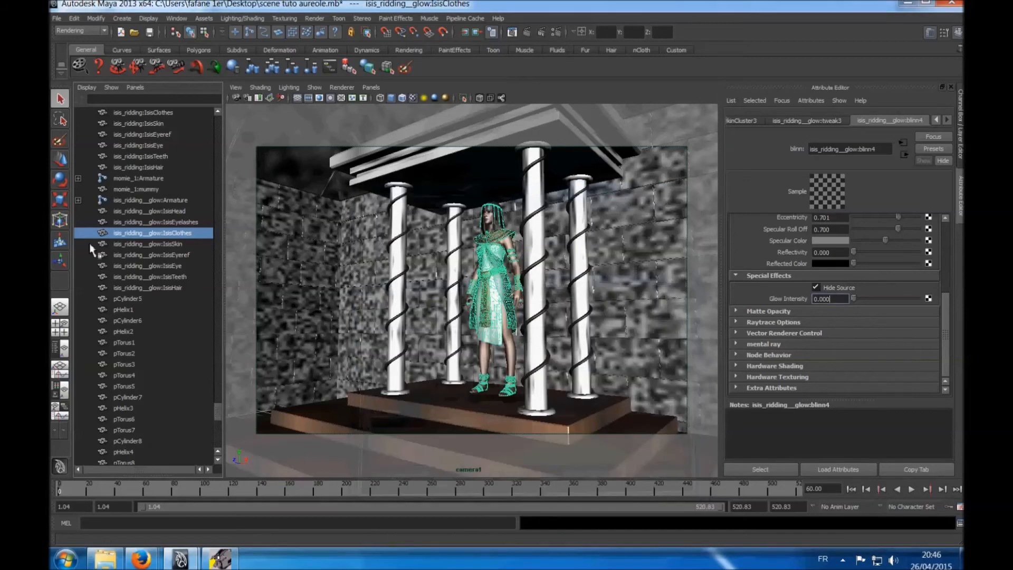
Start a new expression for the isis_ridding__glow:IsisSkin material's Glow Intensity and paste the copied rand line into its body.
left_click(160, 245)
left_click(839, 299)
right_click(838, 298)
left_click(857, 305)
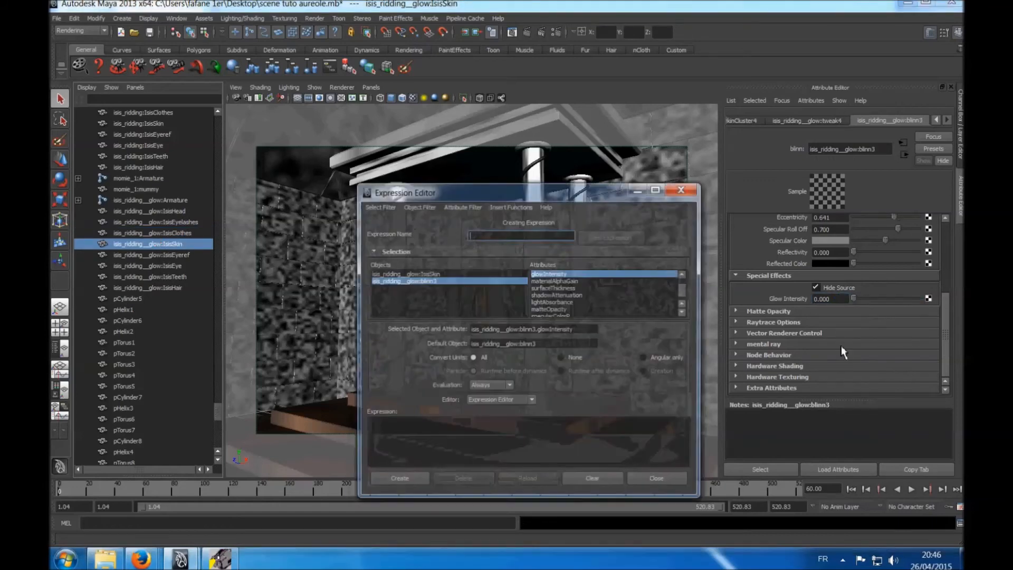
left_click(448, 446)
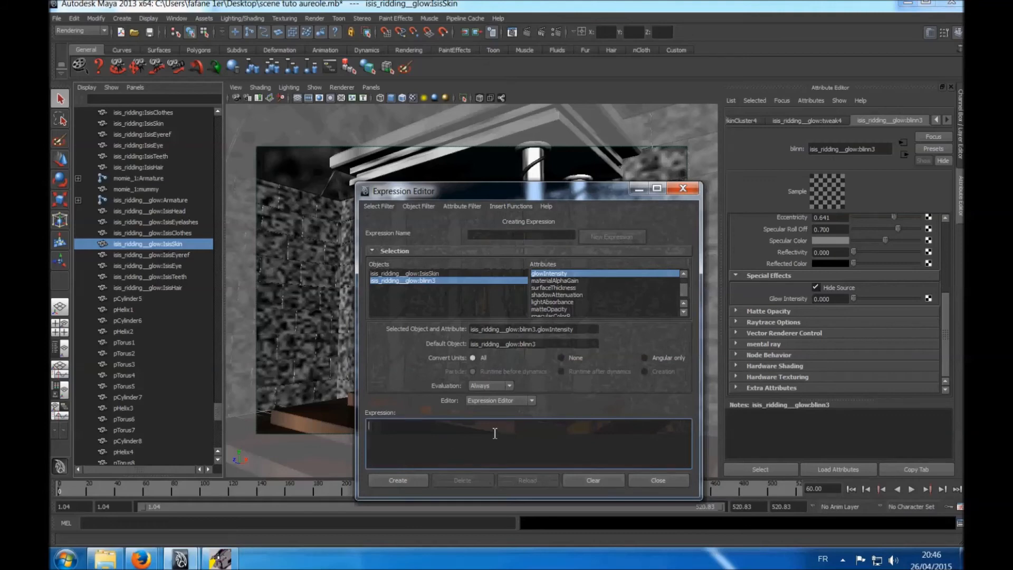
key("ctrl+v")
Change the pasted material name to blinn3, create the rand(0,0.6) expression and close the Expression Editor.
left_click(467, 426)
left_click(467, 425)
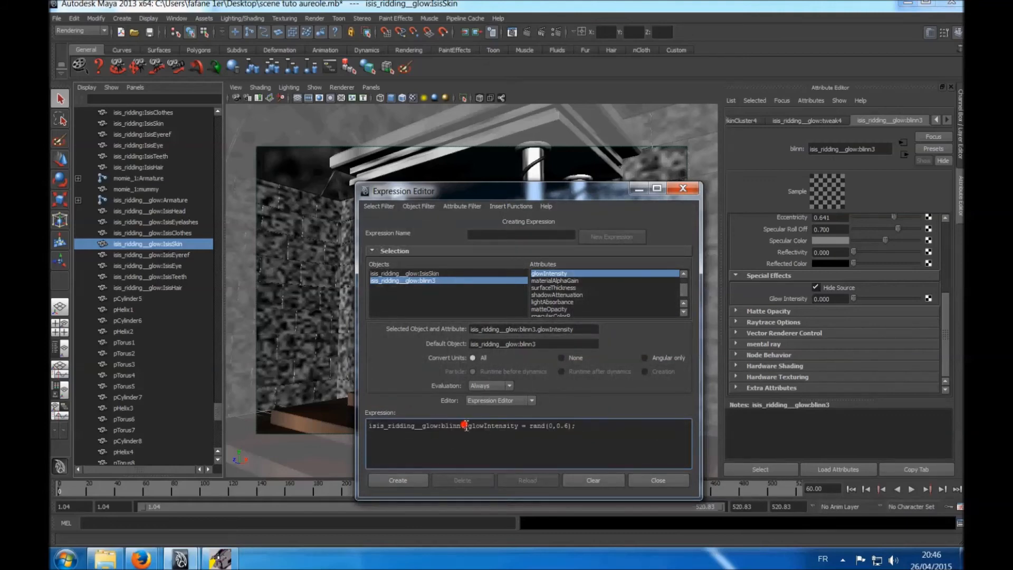
key("shift+Left")
type("3")
left_click(391, 477)
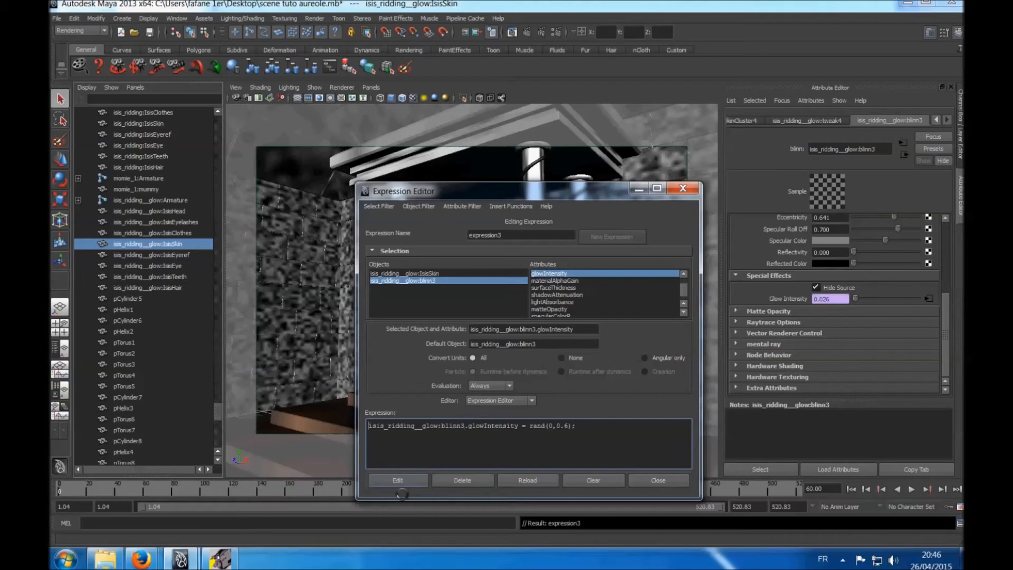
left_click(682, 187)
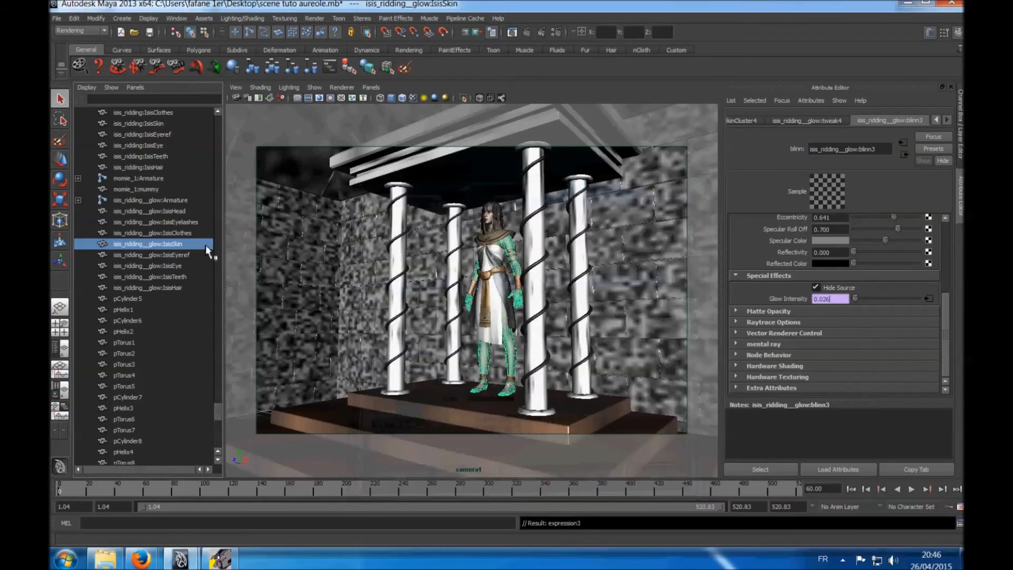
Open the existing Glow Intensity expression of isis_ridding__glow:IsisHead's material, reapply it as written and close the Expression Editor.
left_click(161, 211)
right_click(838, 299)
left_click(856, 311)
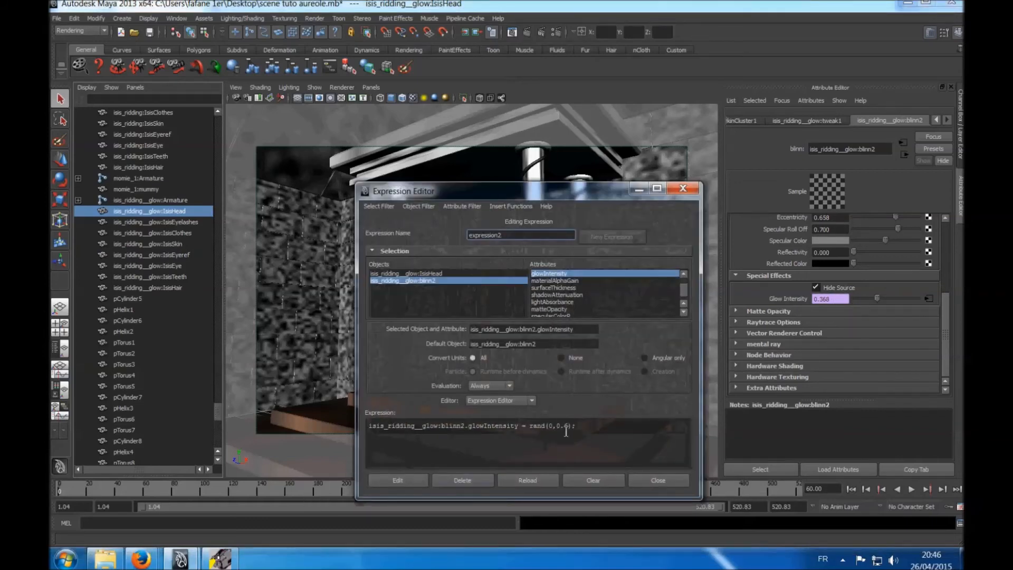
left_click(376, 479)
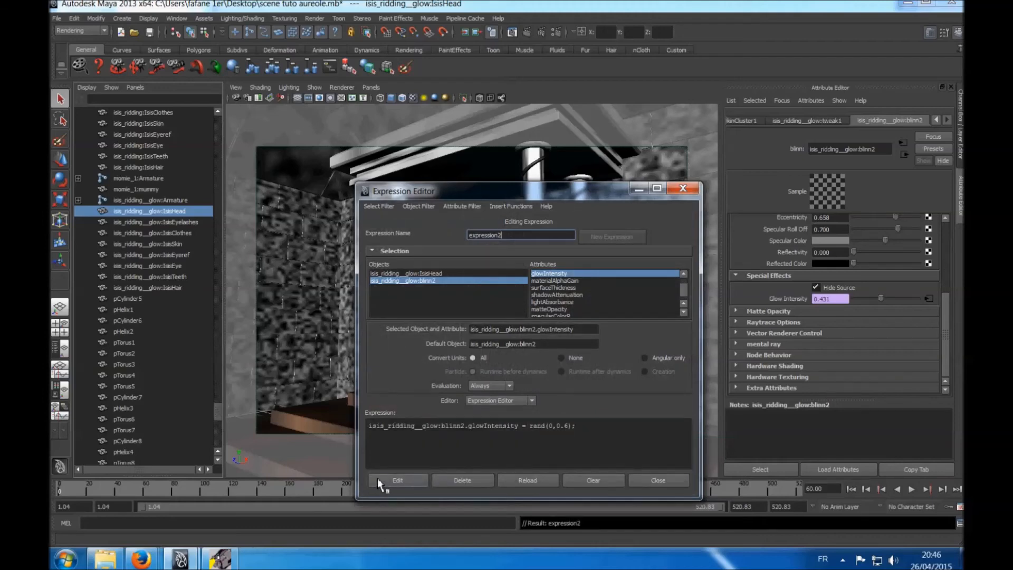
left_click(683, 188)
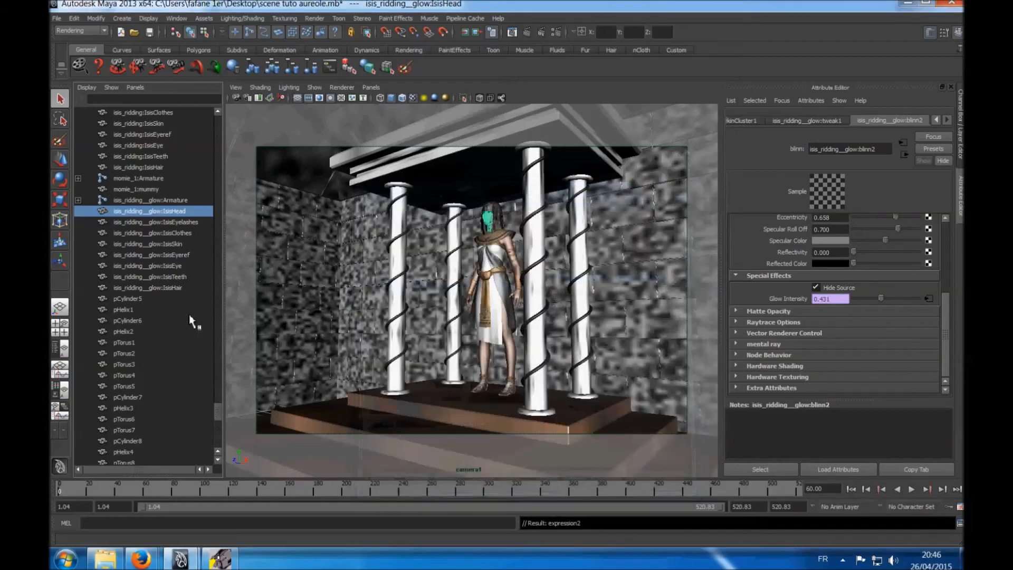
Create the expression isis_ridding__glow:blinn4.glowIntensity = rand(0,0.6); on the IsisClothes material's Glow Intensity from the copied line and close the editor.
left_click(157, 232)
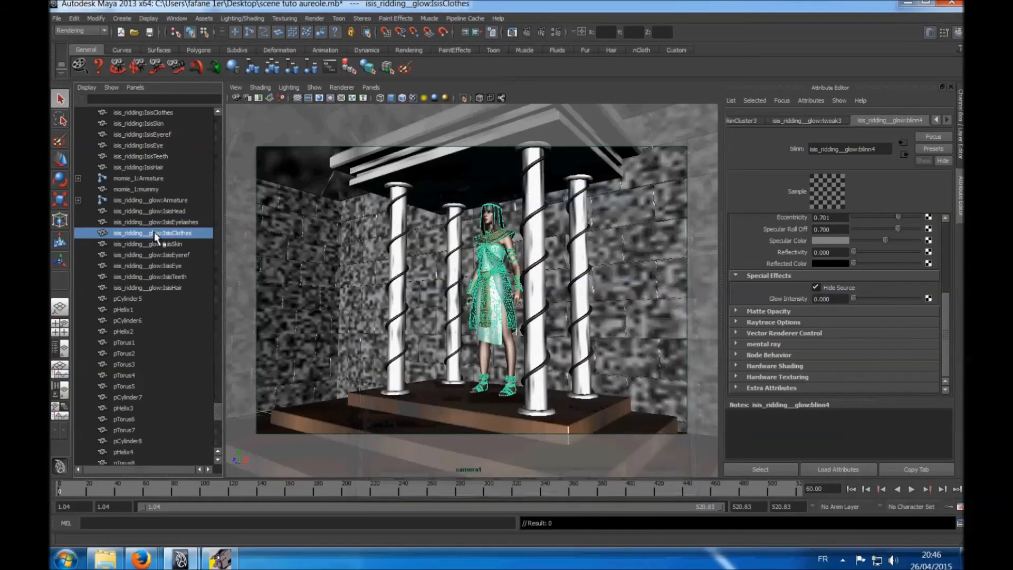
right_click(849, 299)
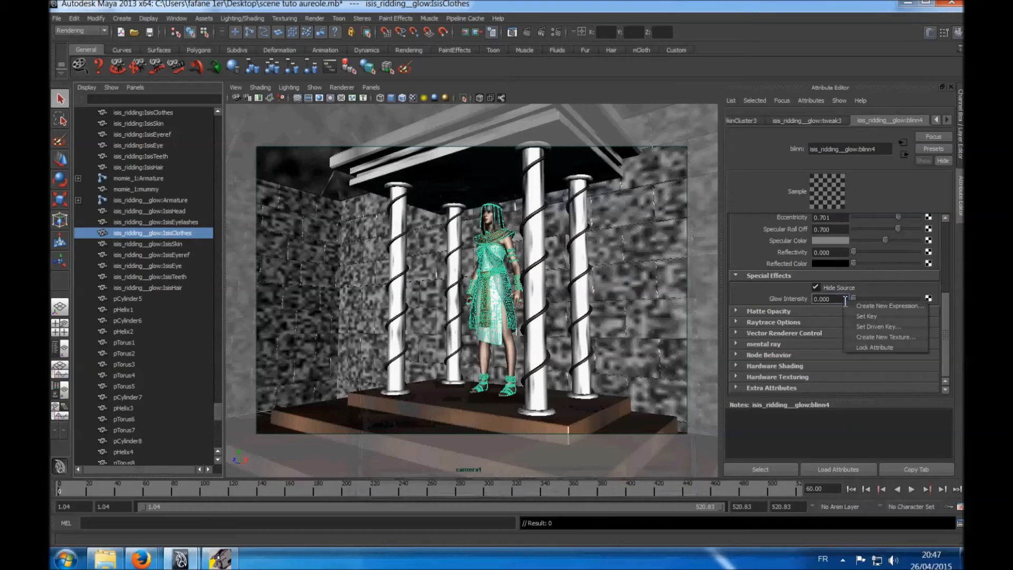
left_click(871, 306)
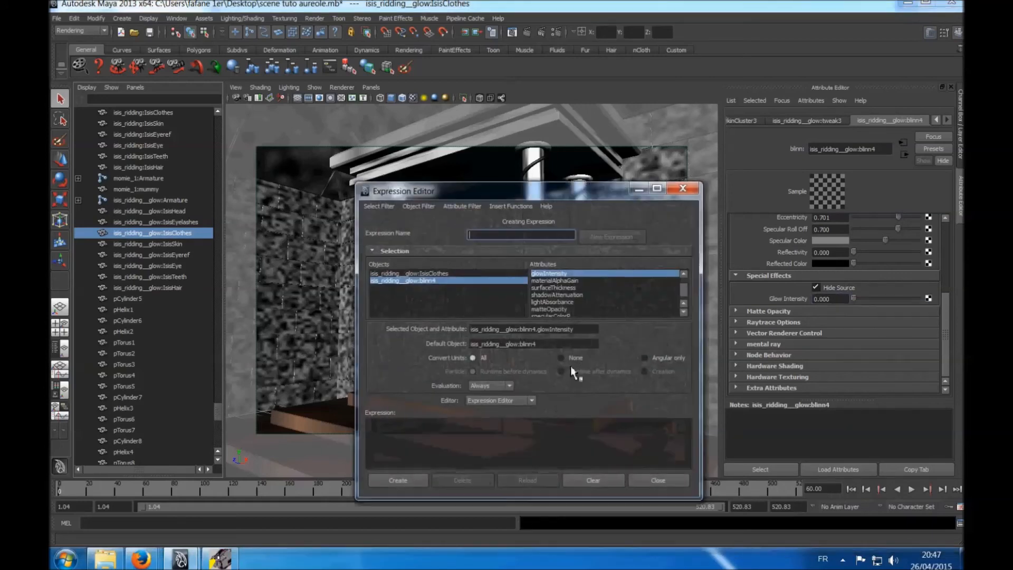
right_click(397, 436)
left_click(384, 425)
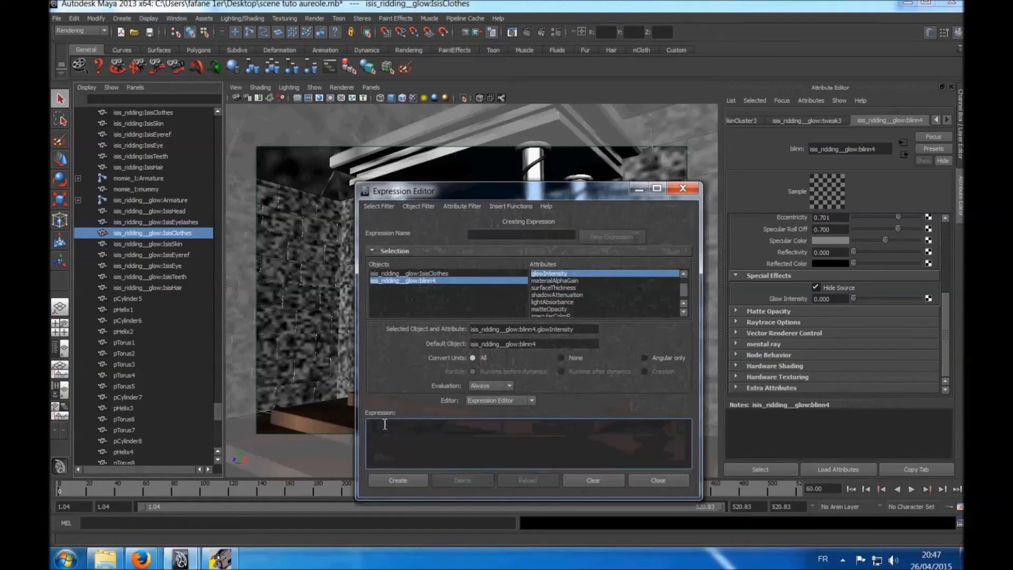
key("ctrl+v")
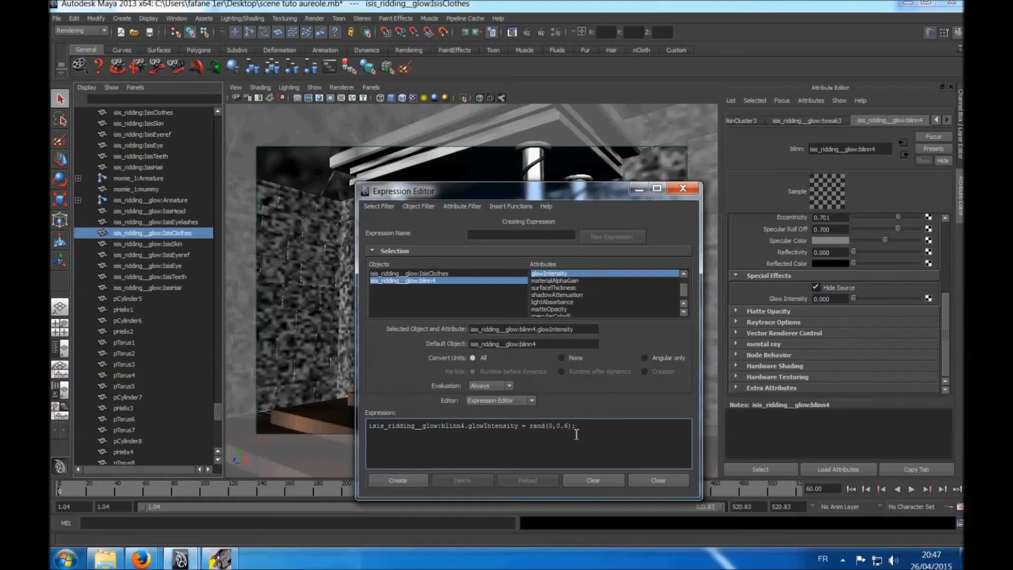
left_click(398, 481)
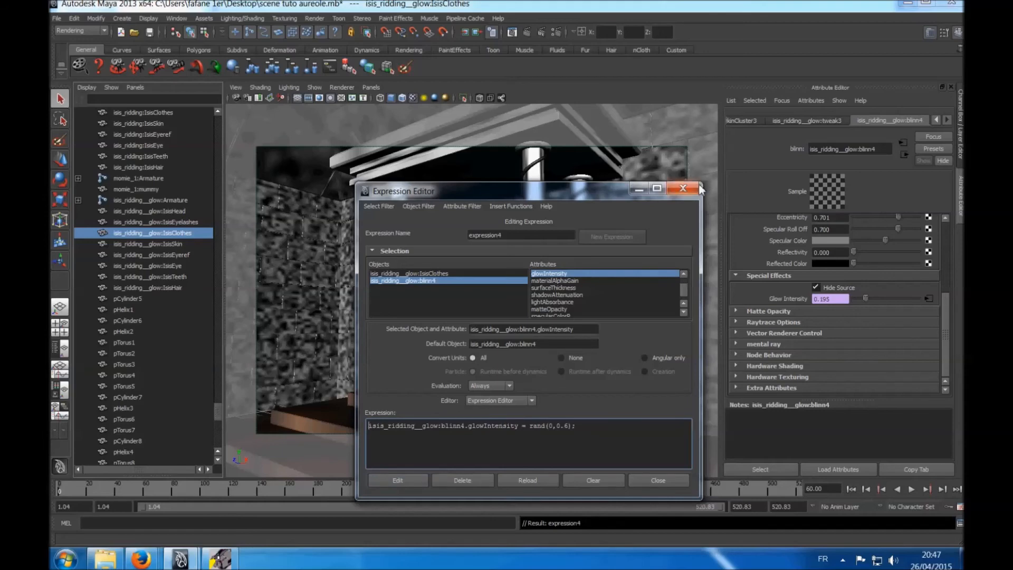
left_click(684, 188)
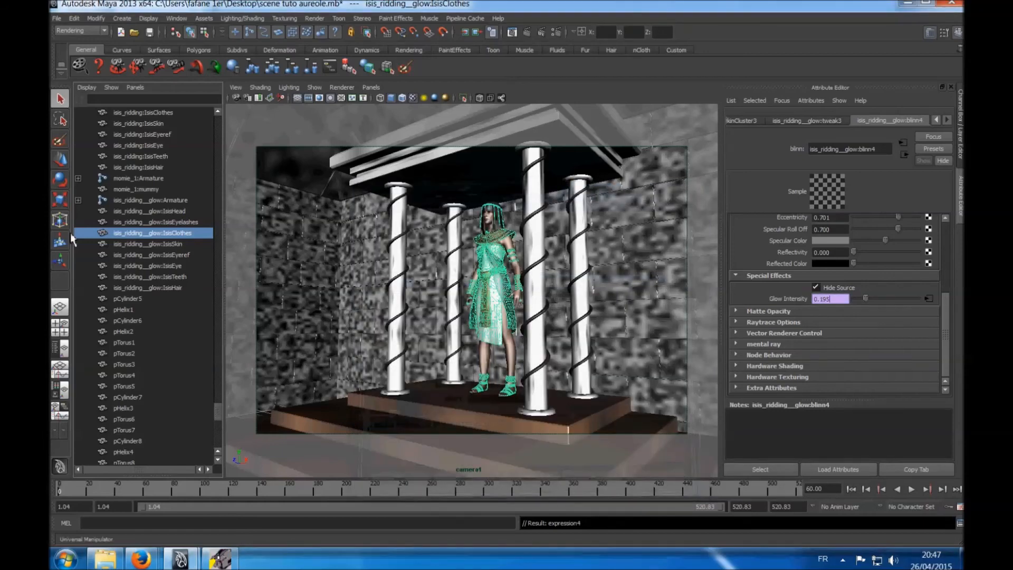
Reopen the IsisClothes material's Glow Intensity expression to review its rand formula.
right_click(836, 299)
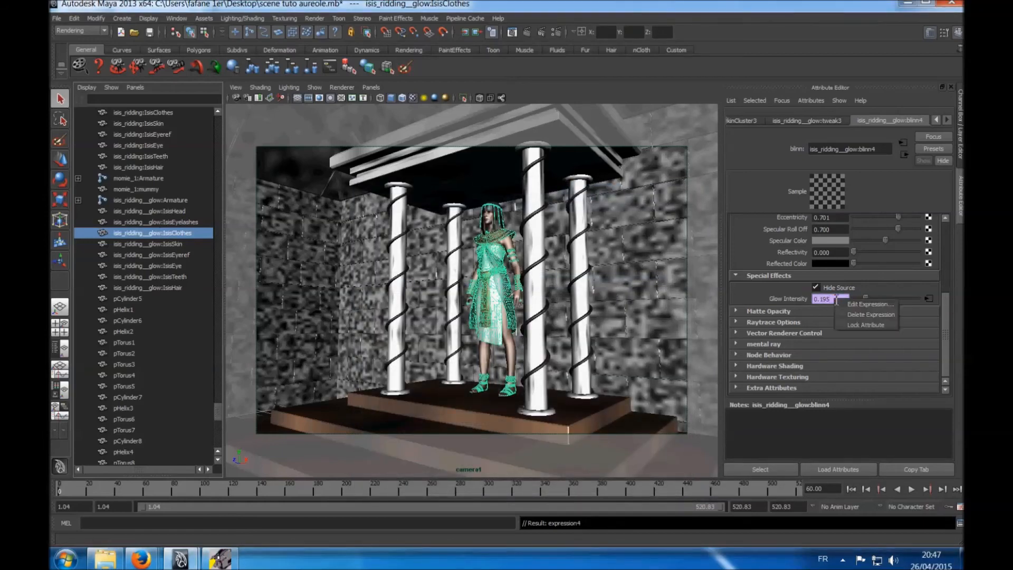
left_click(871, 304)
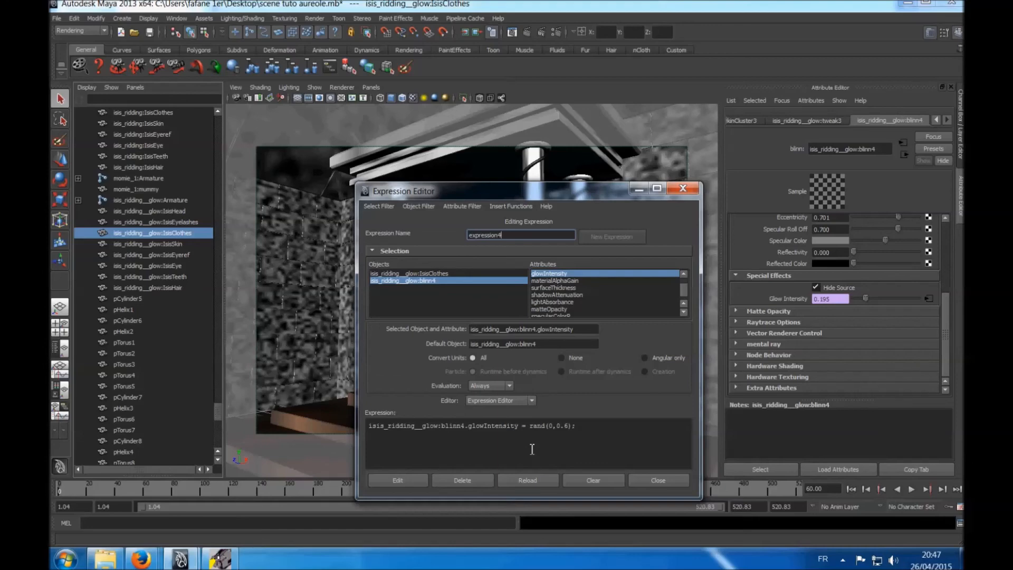
left_click(577, 428)
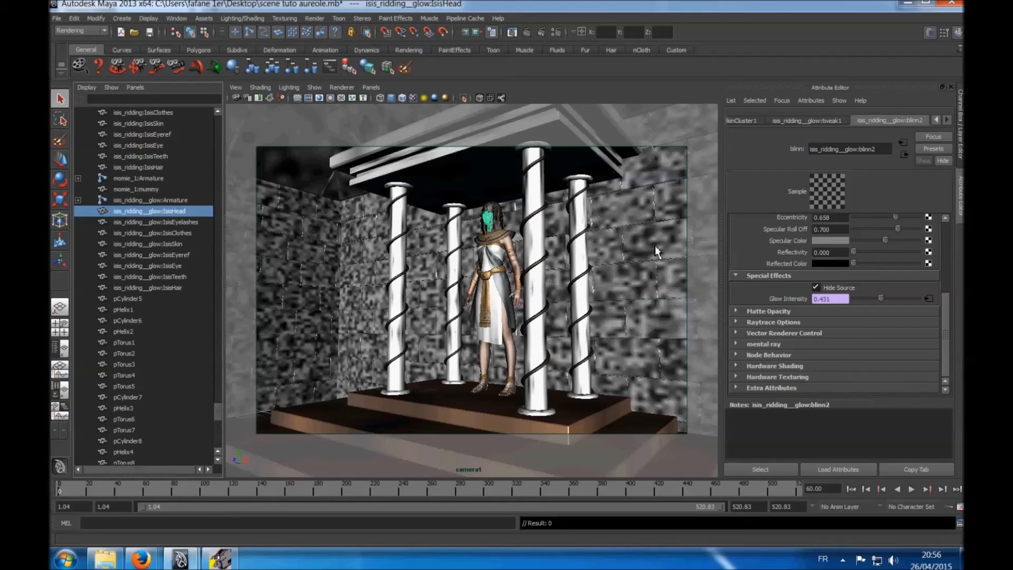
Delete the IsisHead material's Glow Intensity expression and start a new one with isis_ridding__glow:blinn2.glowIntensity copied into its body.
right_click(836, 299)
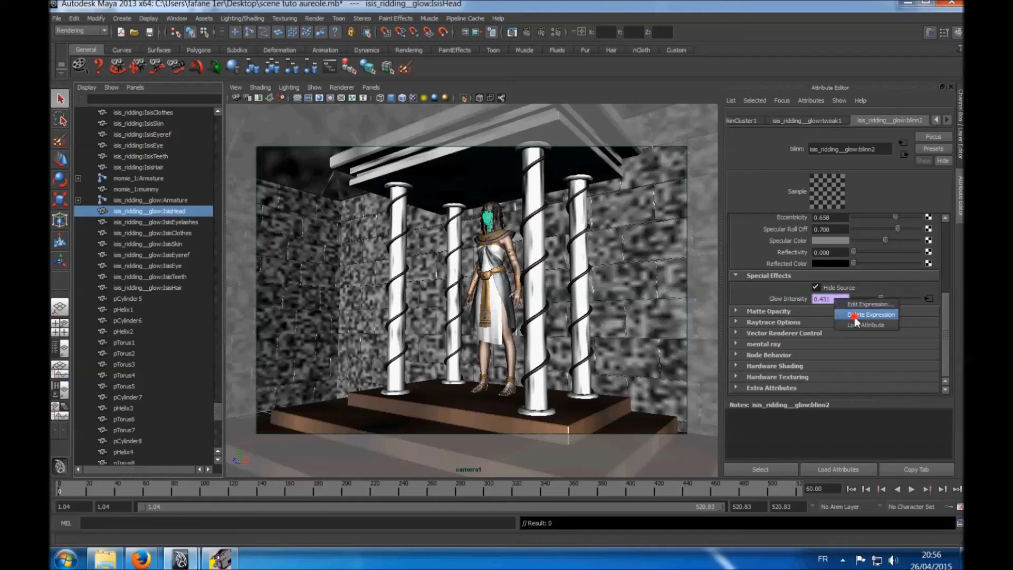
left_click(854, 315)
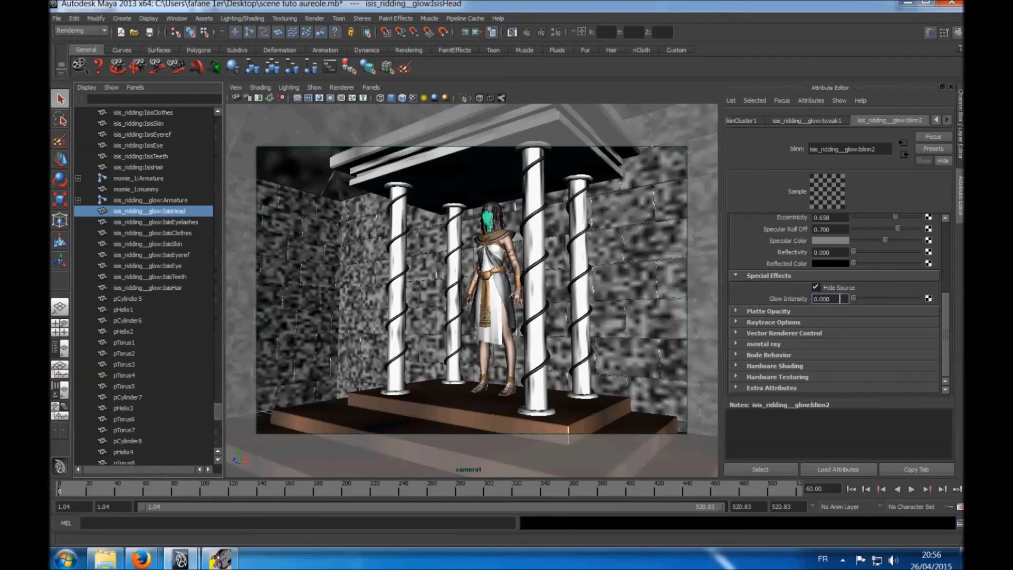
right_click(839, 298)
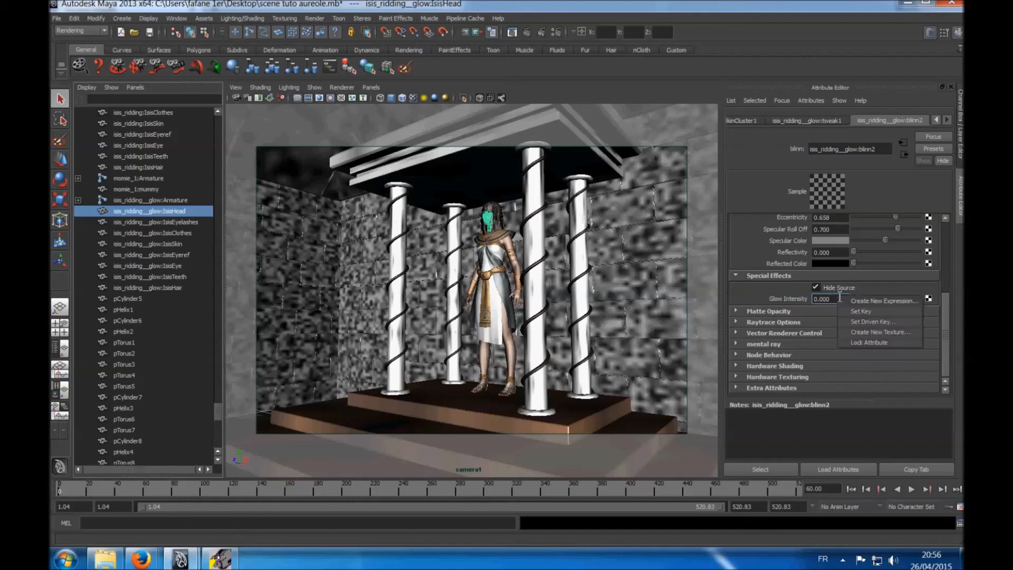
left_click(855, 302)
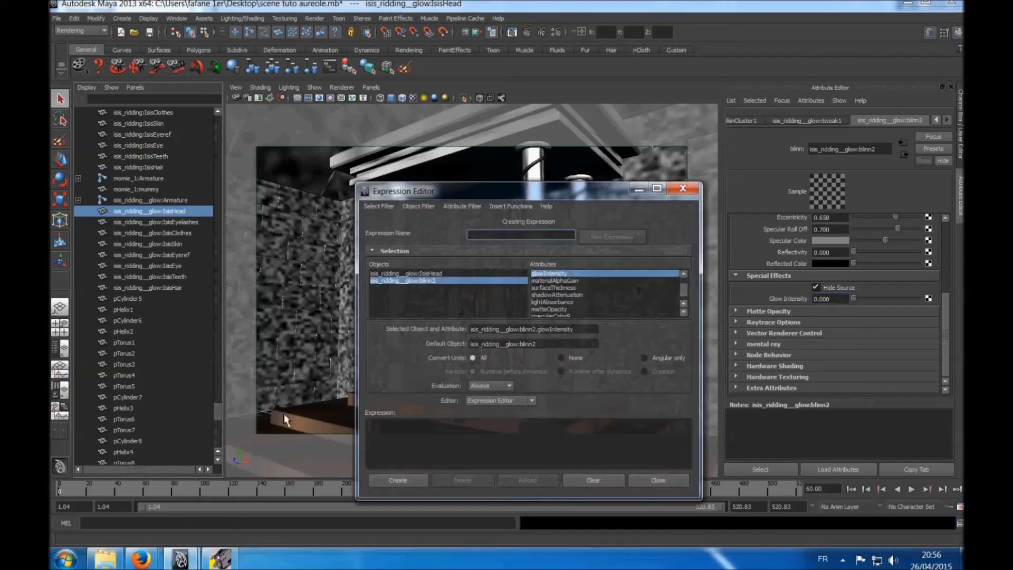
left_click_drag(577, 330, 457, 339)
key("ctrl+c")
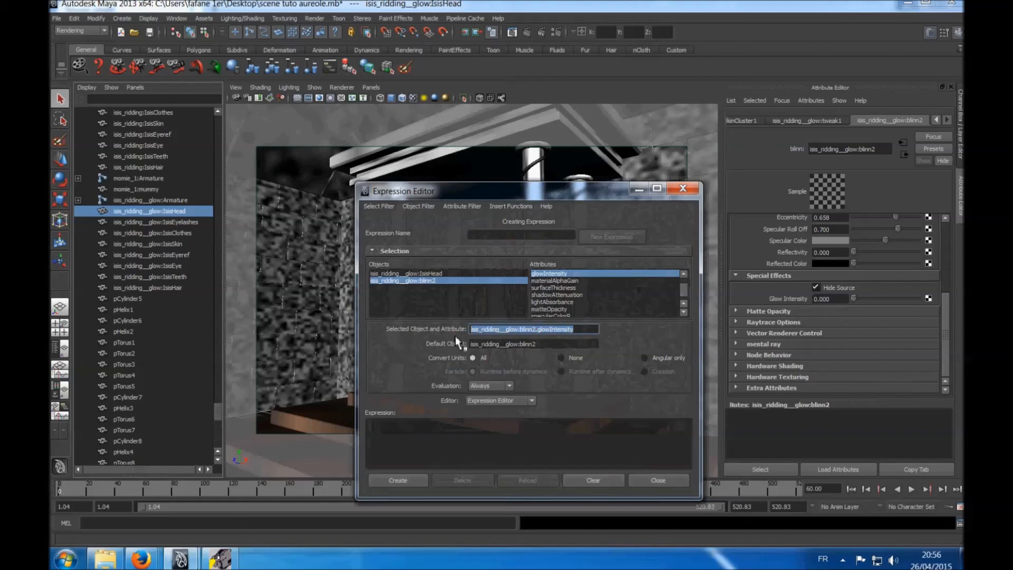
left_click(416, 430)
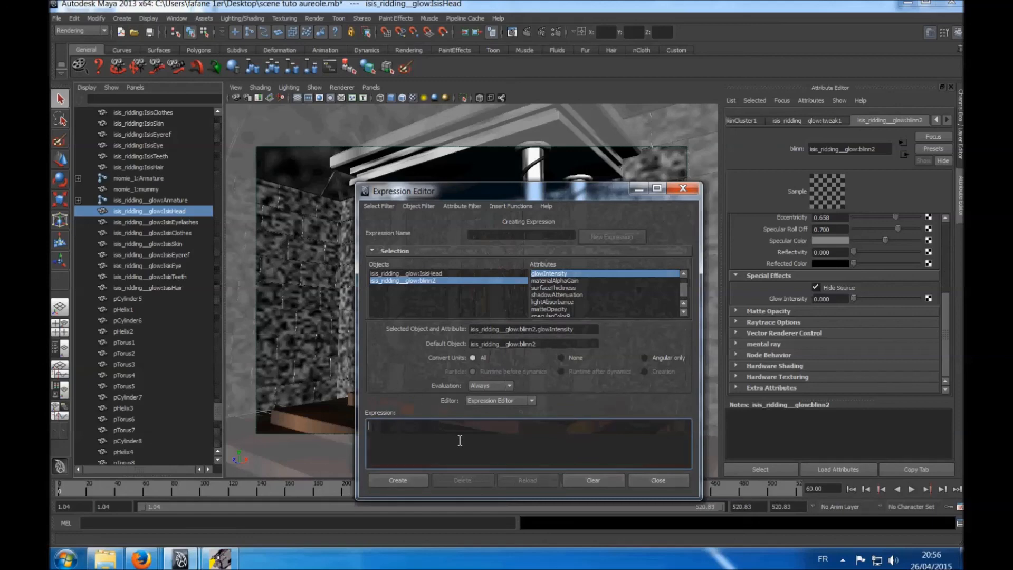
key("ctrl+v")
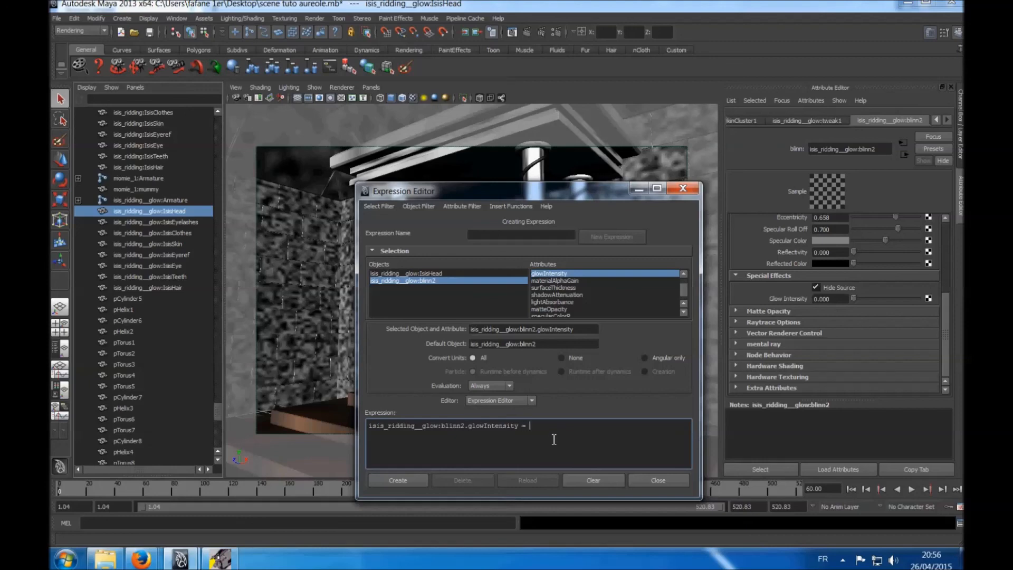
Complete the blinn2.glowIntensity expression with = sin(time); and create it.
type("= sin(")
type("frame);")
left_click_drag(566, 426, 549, 430)
type("time")
left_click(398, 481)
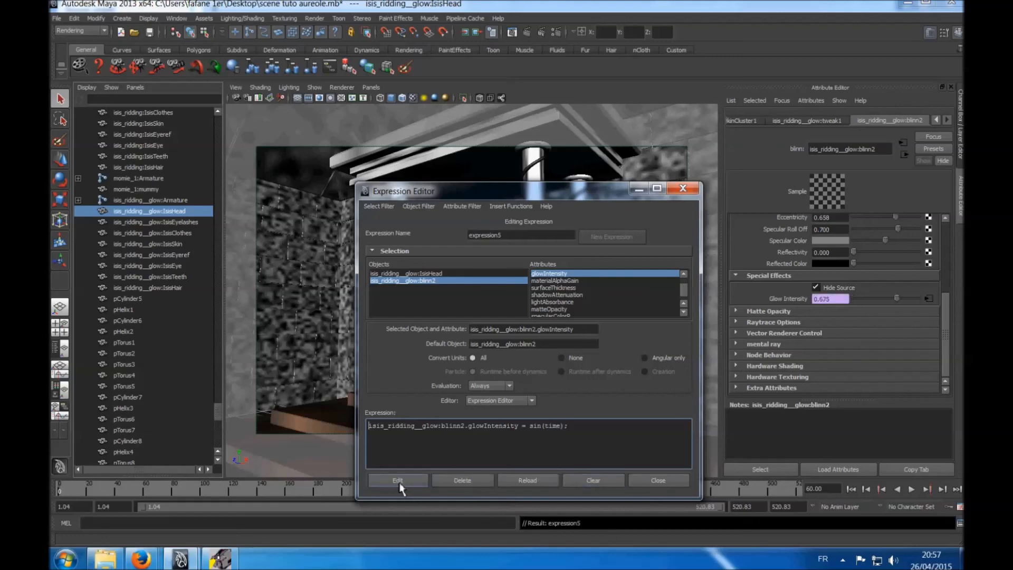